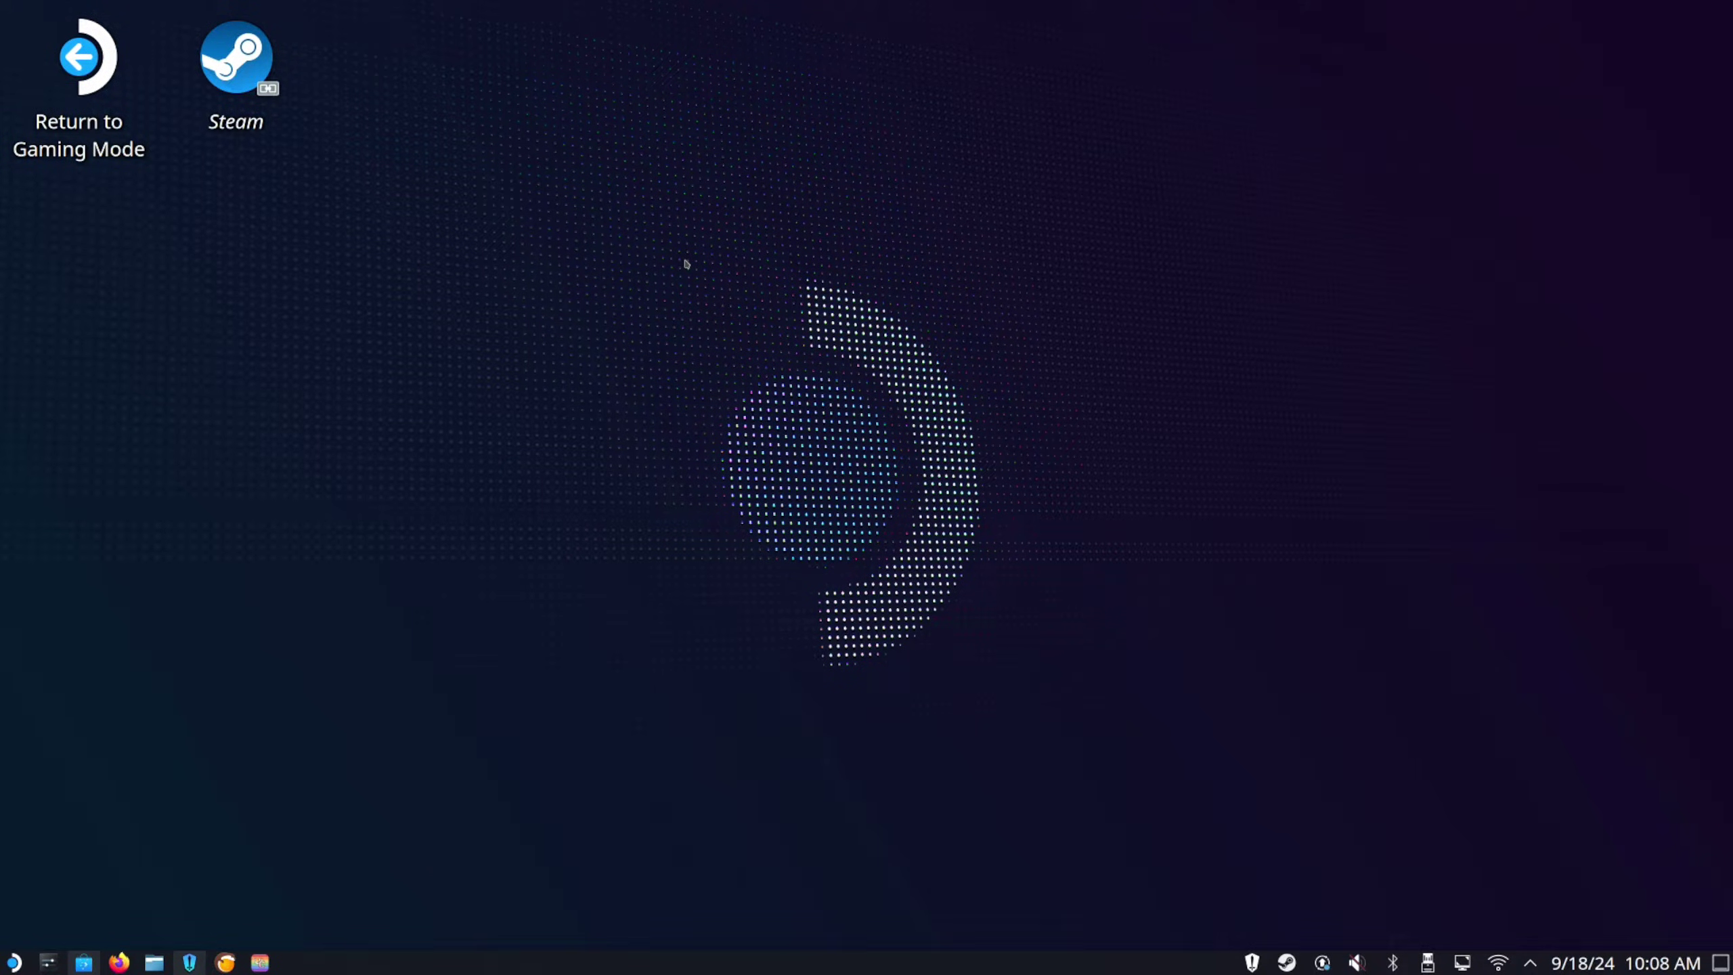
# Step: Bring the Discover store up on its Heroic Games Launcher page from the 'heroic' search
pyautogui.moveTo(686, 263); pyautogui.dragTo(840, 407)
# Step: Search Discover for 'lutris' and launch the already-installed Lutris app
pyautogui.click(85, 961)
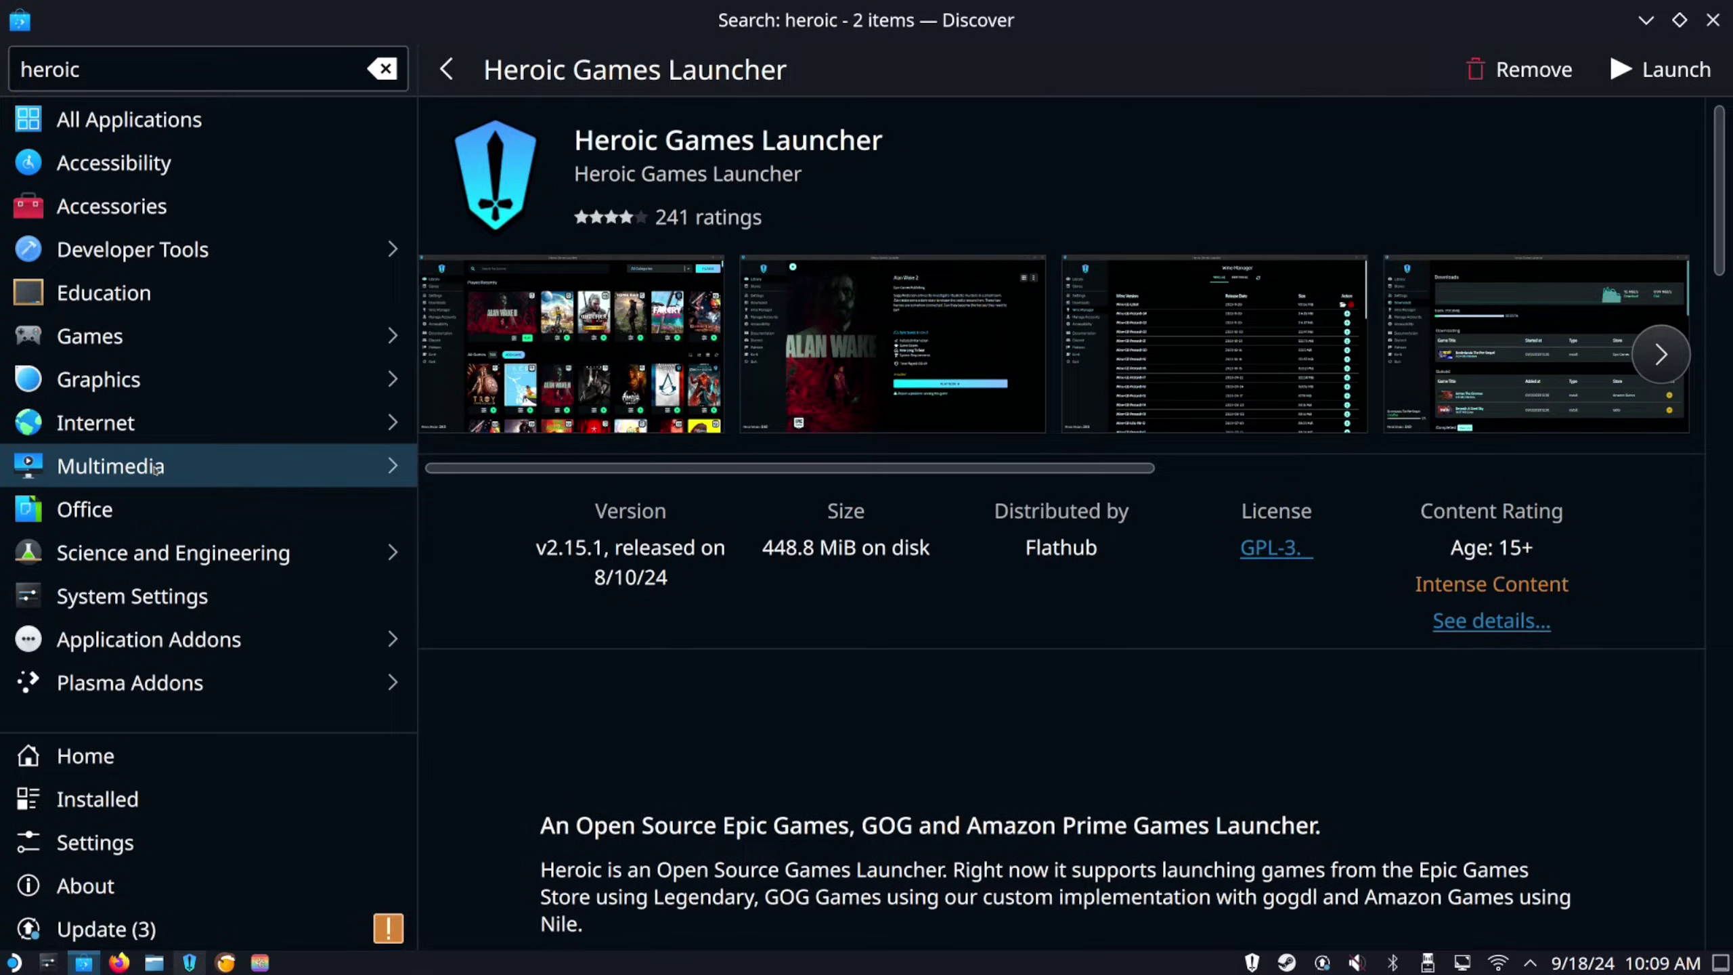
pyautogui.click(168, 70)
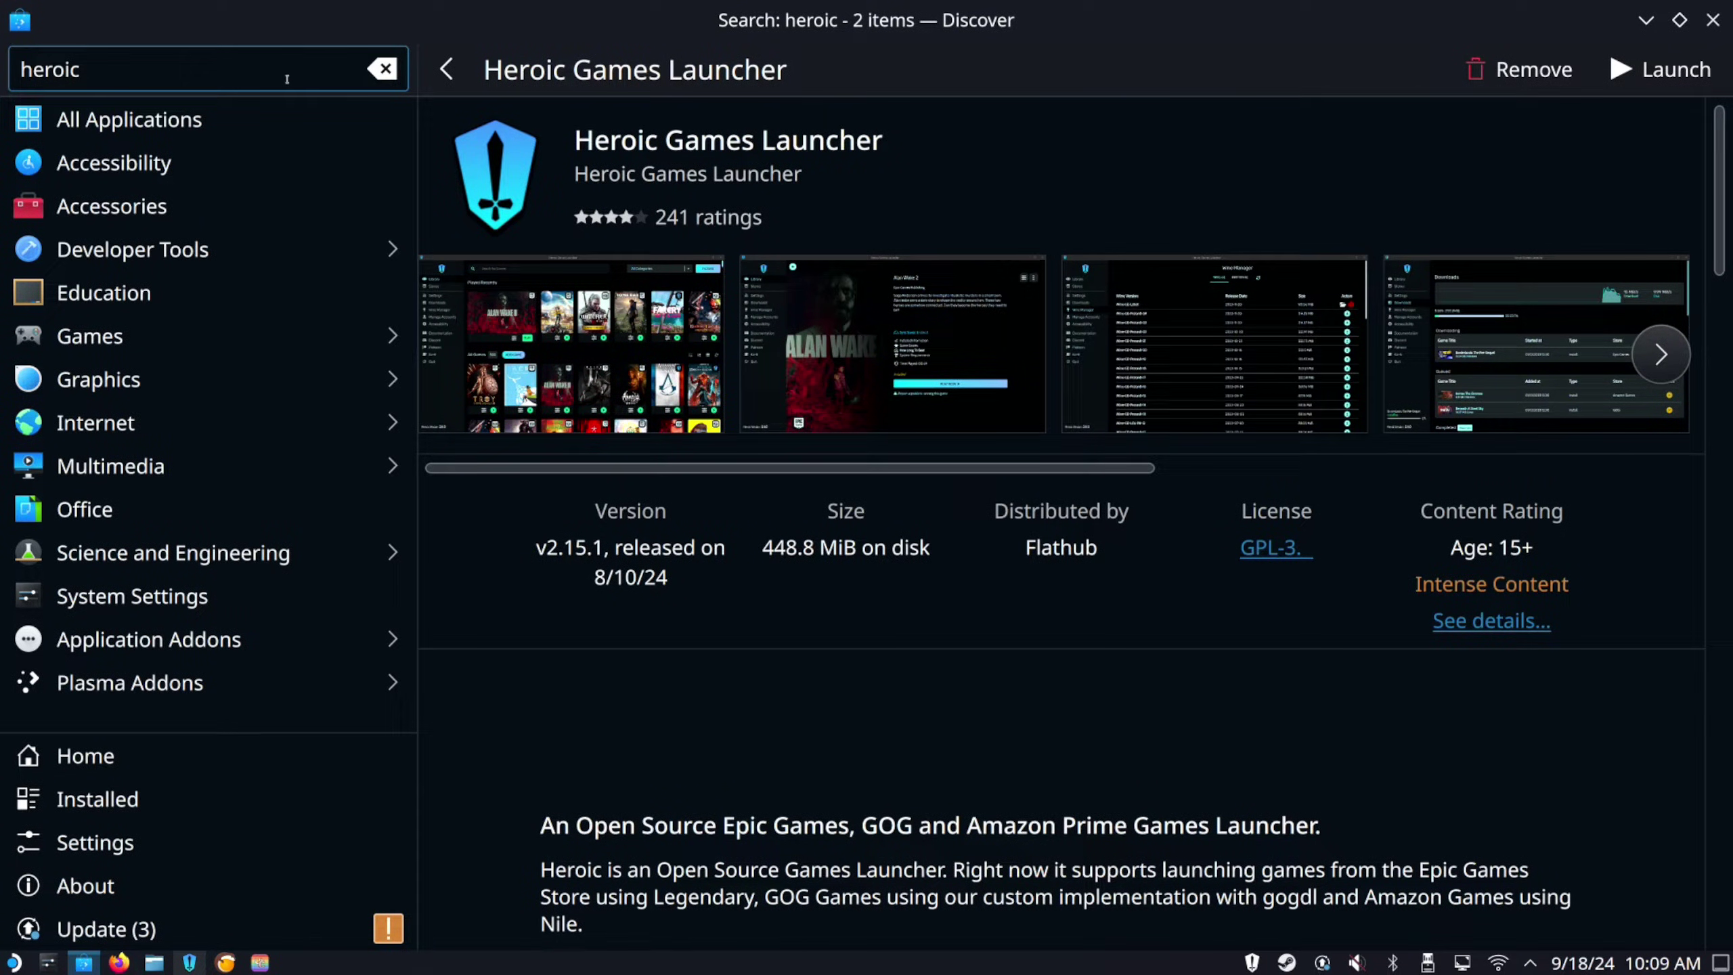
pyautogui.press('BackSpace')
pyautogui.press('BackSpace')
pyautogui.press('BackSpace')
pyautogui.press('BackSpace')
pyautogui.press('BackSpace')
pyautogui.press('BackSpace')
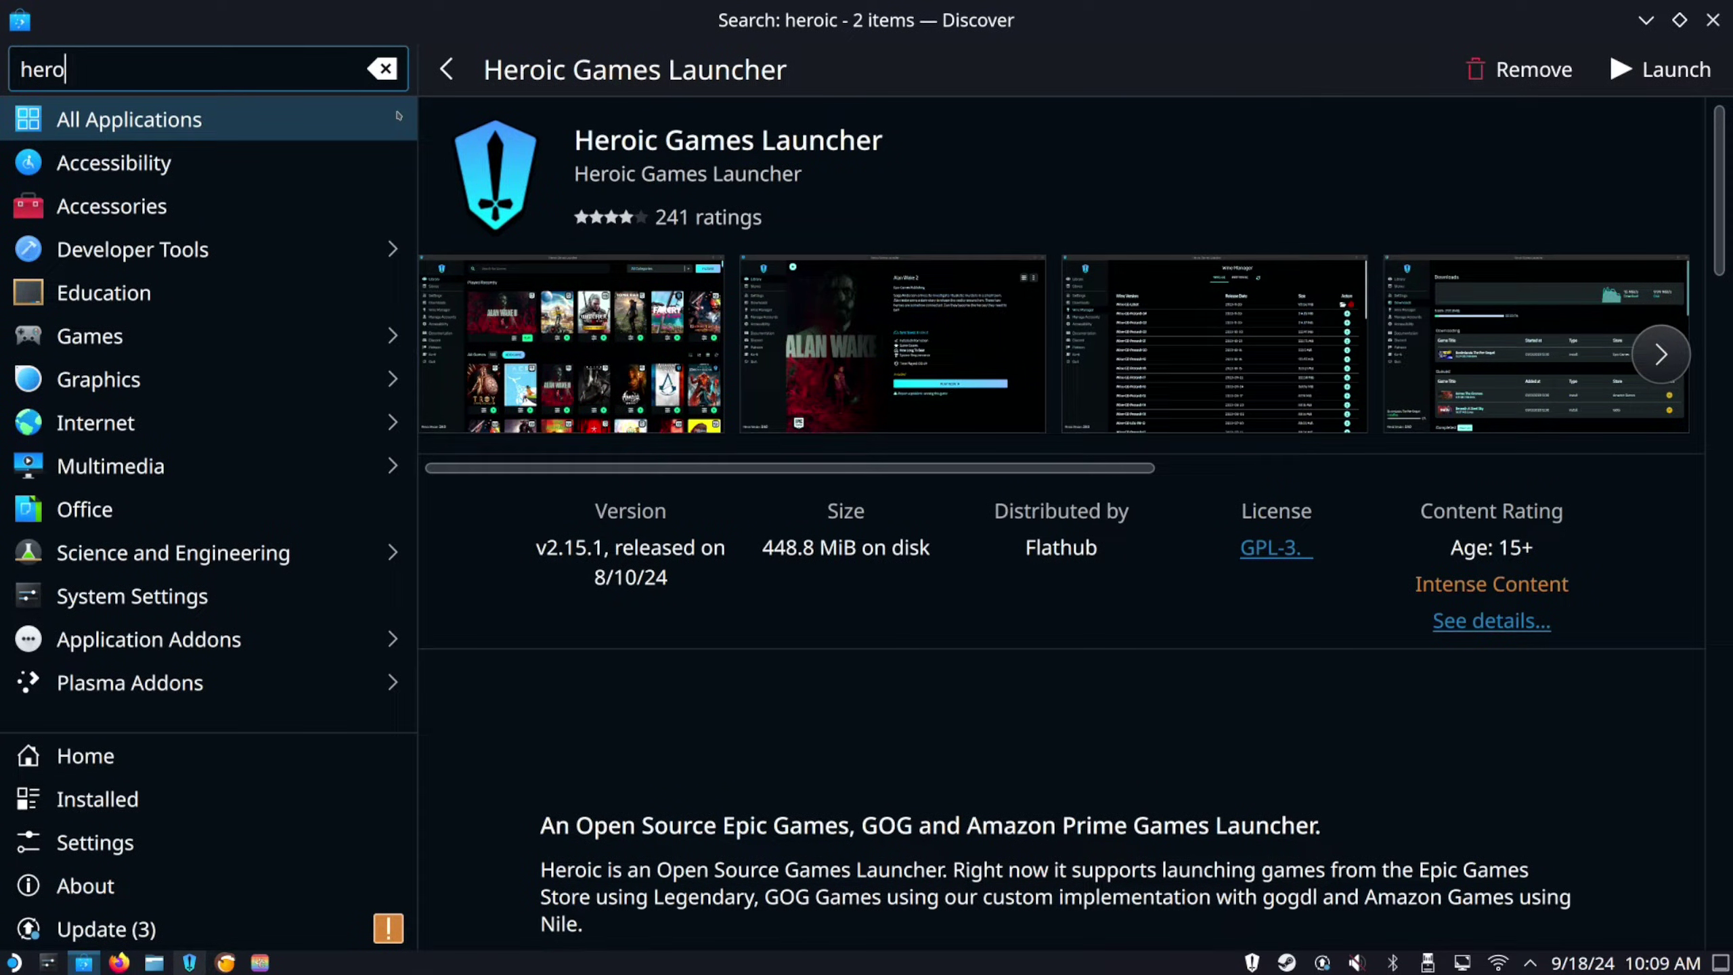
pyautogui.write('lutris')
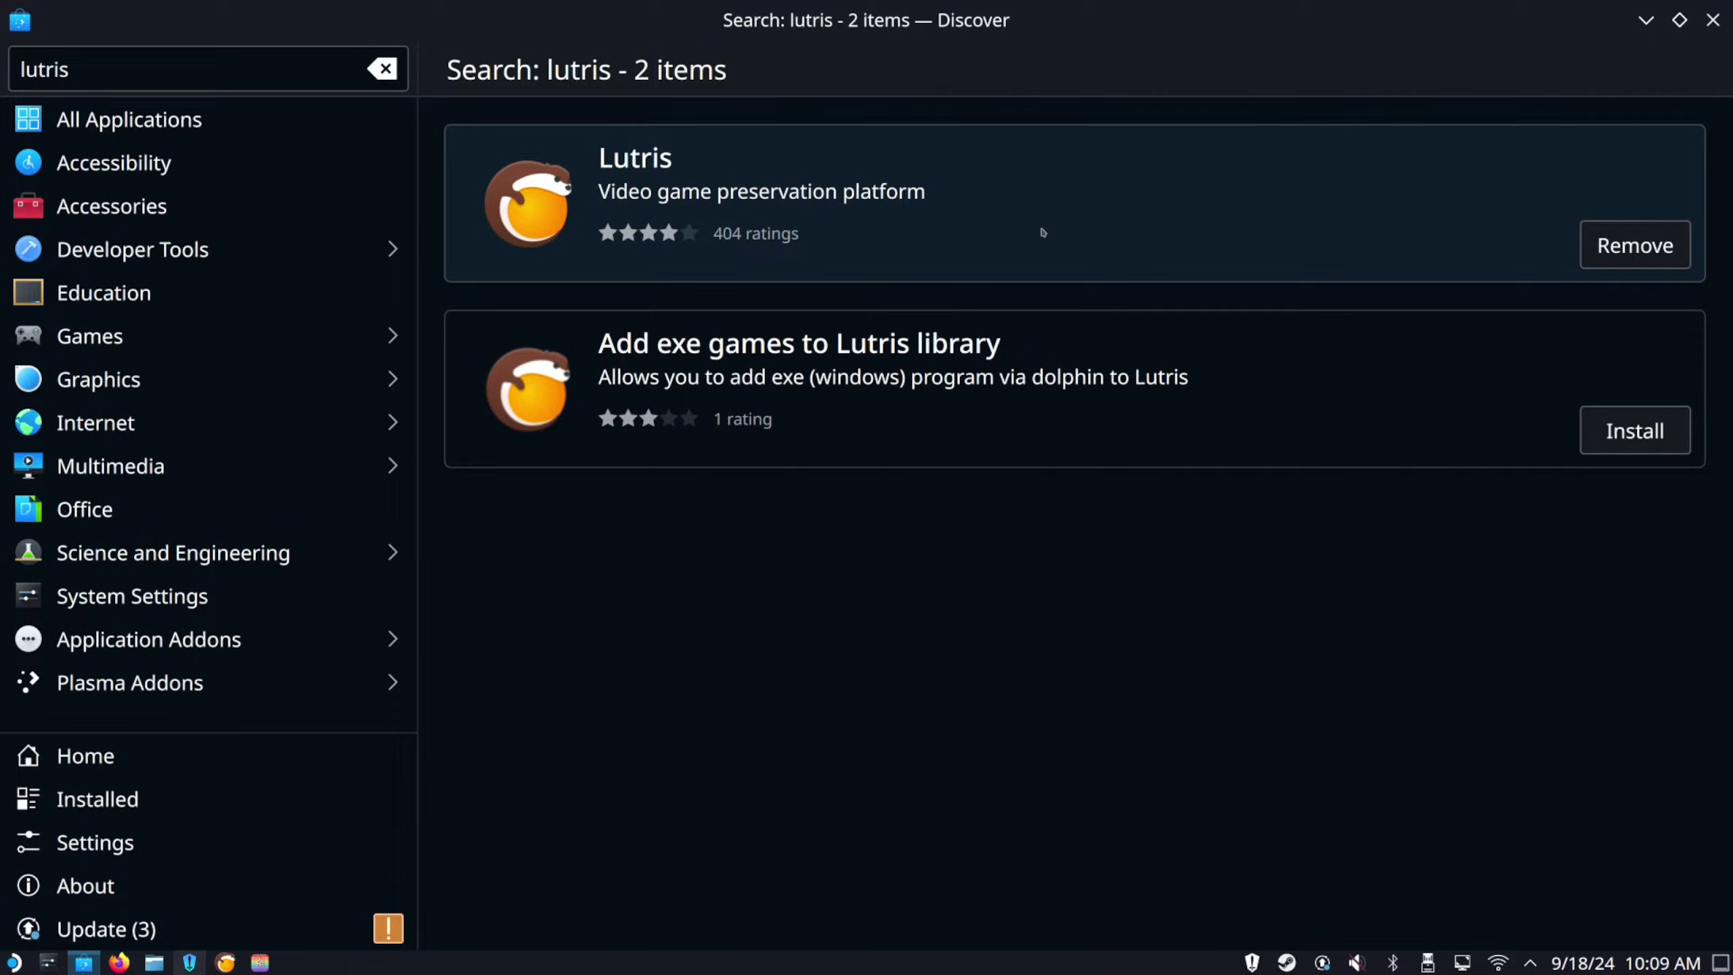
pyautogui.click(1041, 233)
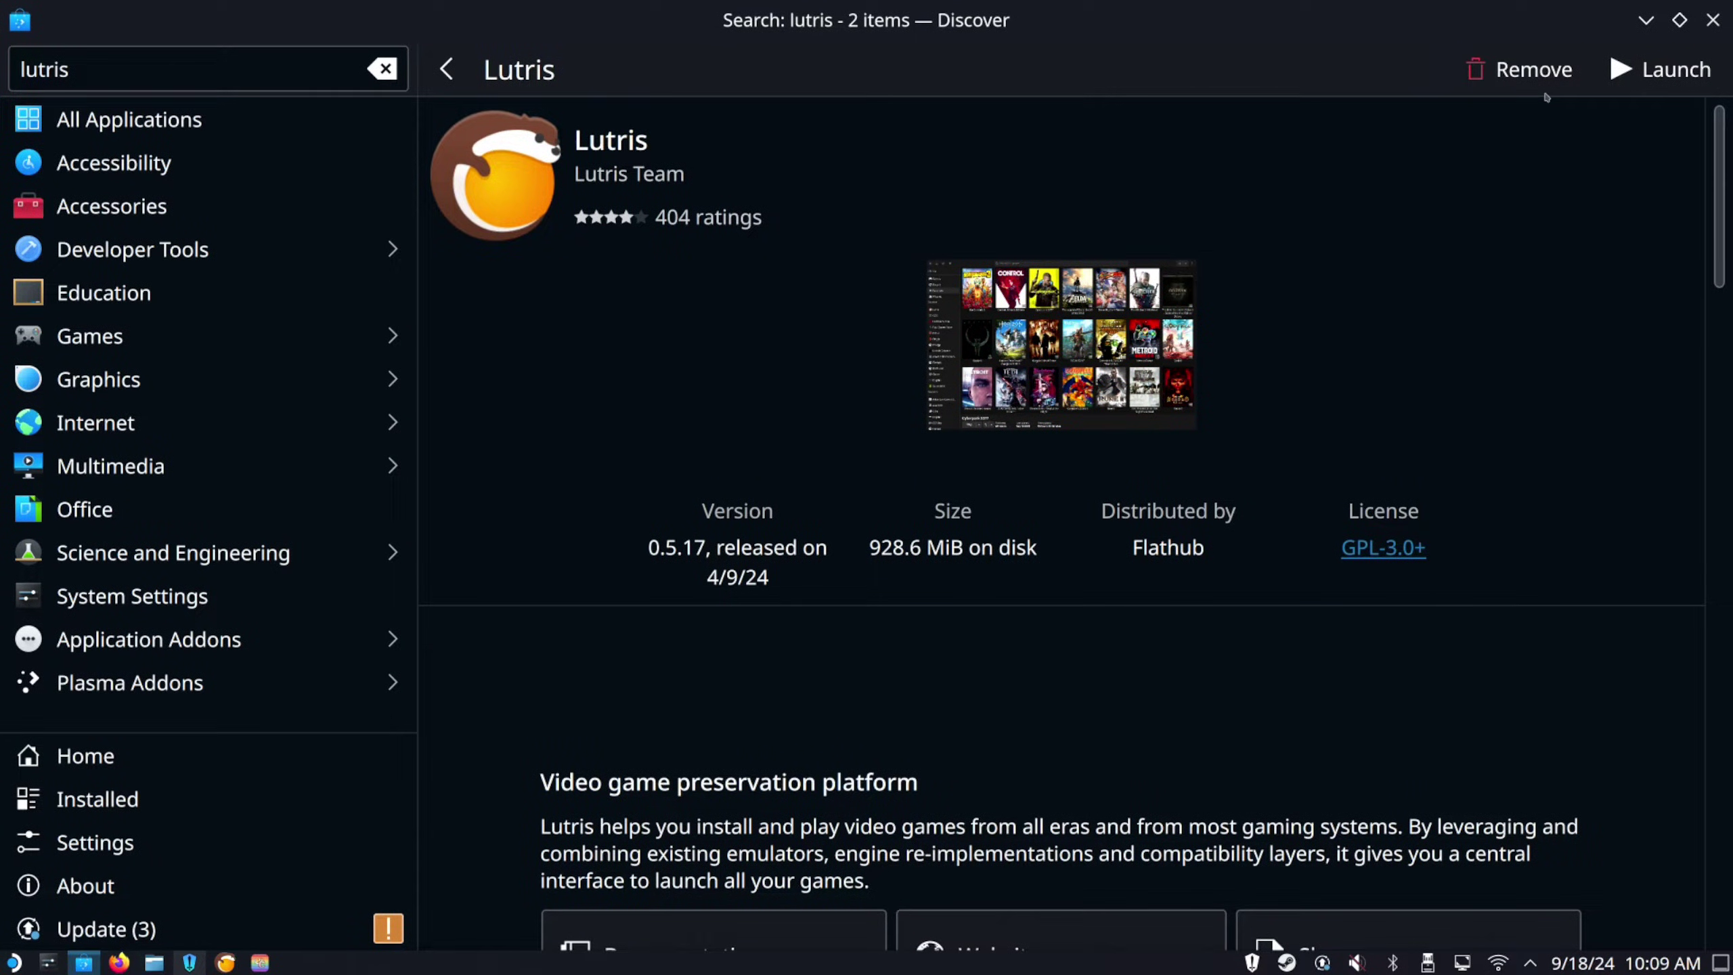
pyautogui.click(1609, 77)
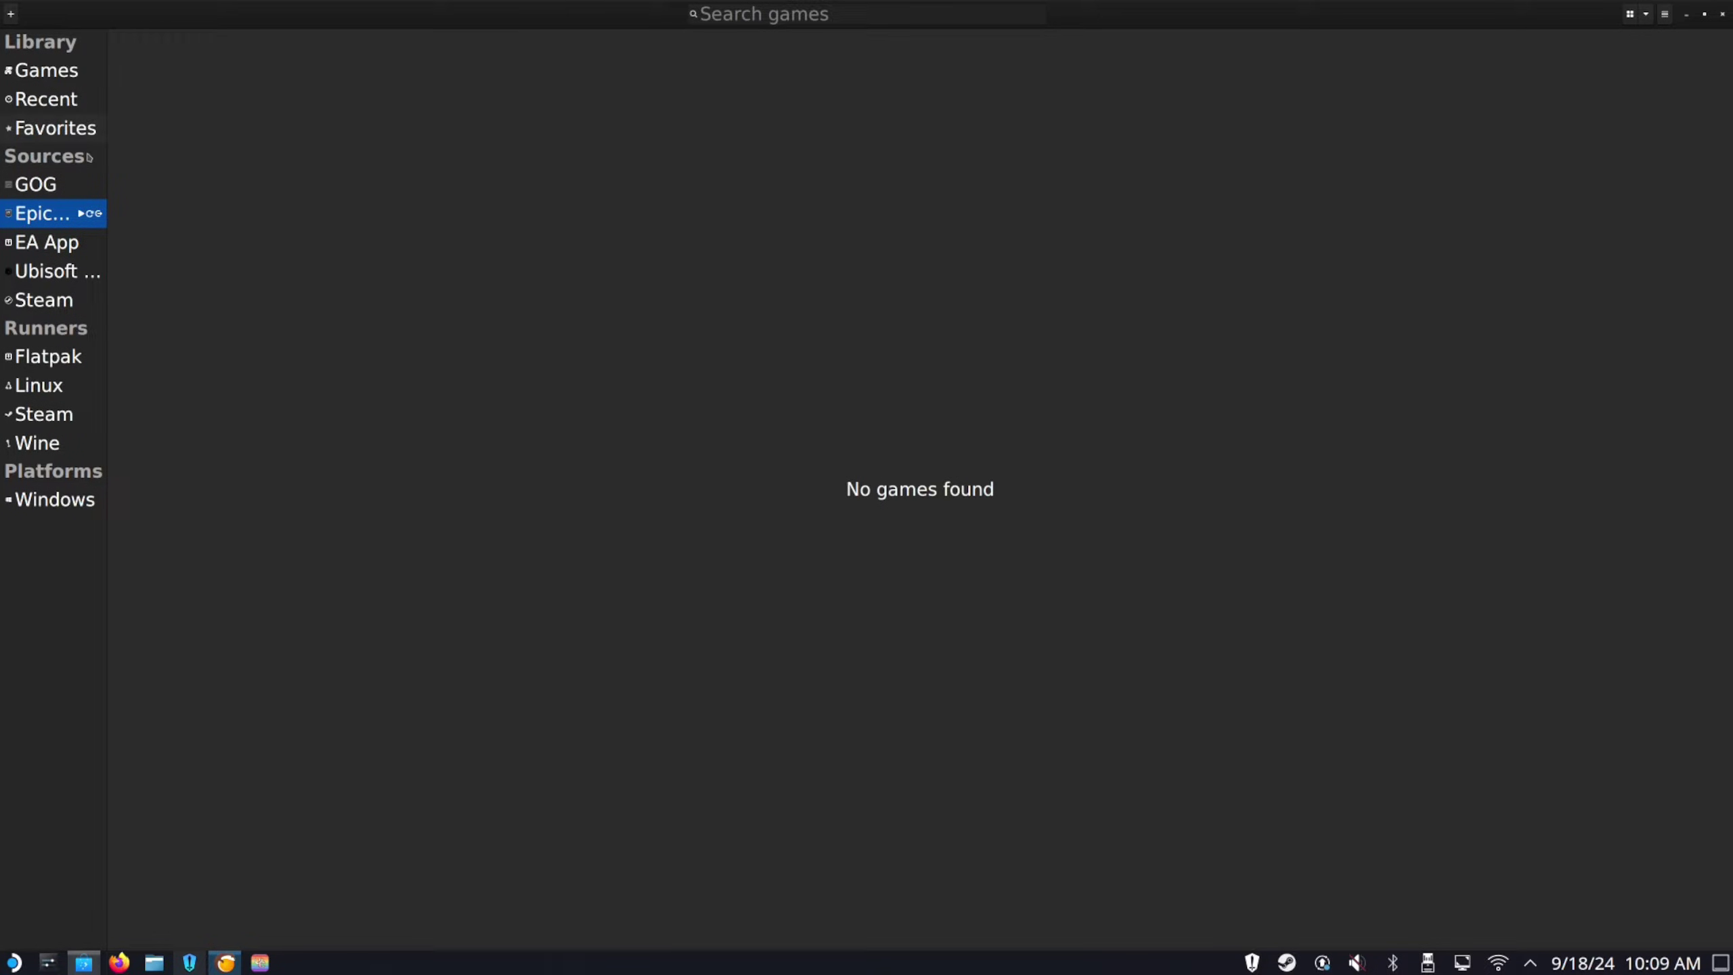
# Step: Switch Lutris from the GOG source to the full Games library showing EA App, Epic and Ubisoft Connect
pyautogui.click(52, 184)
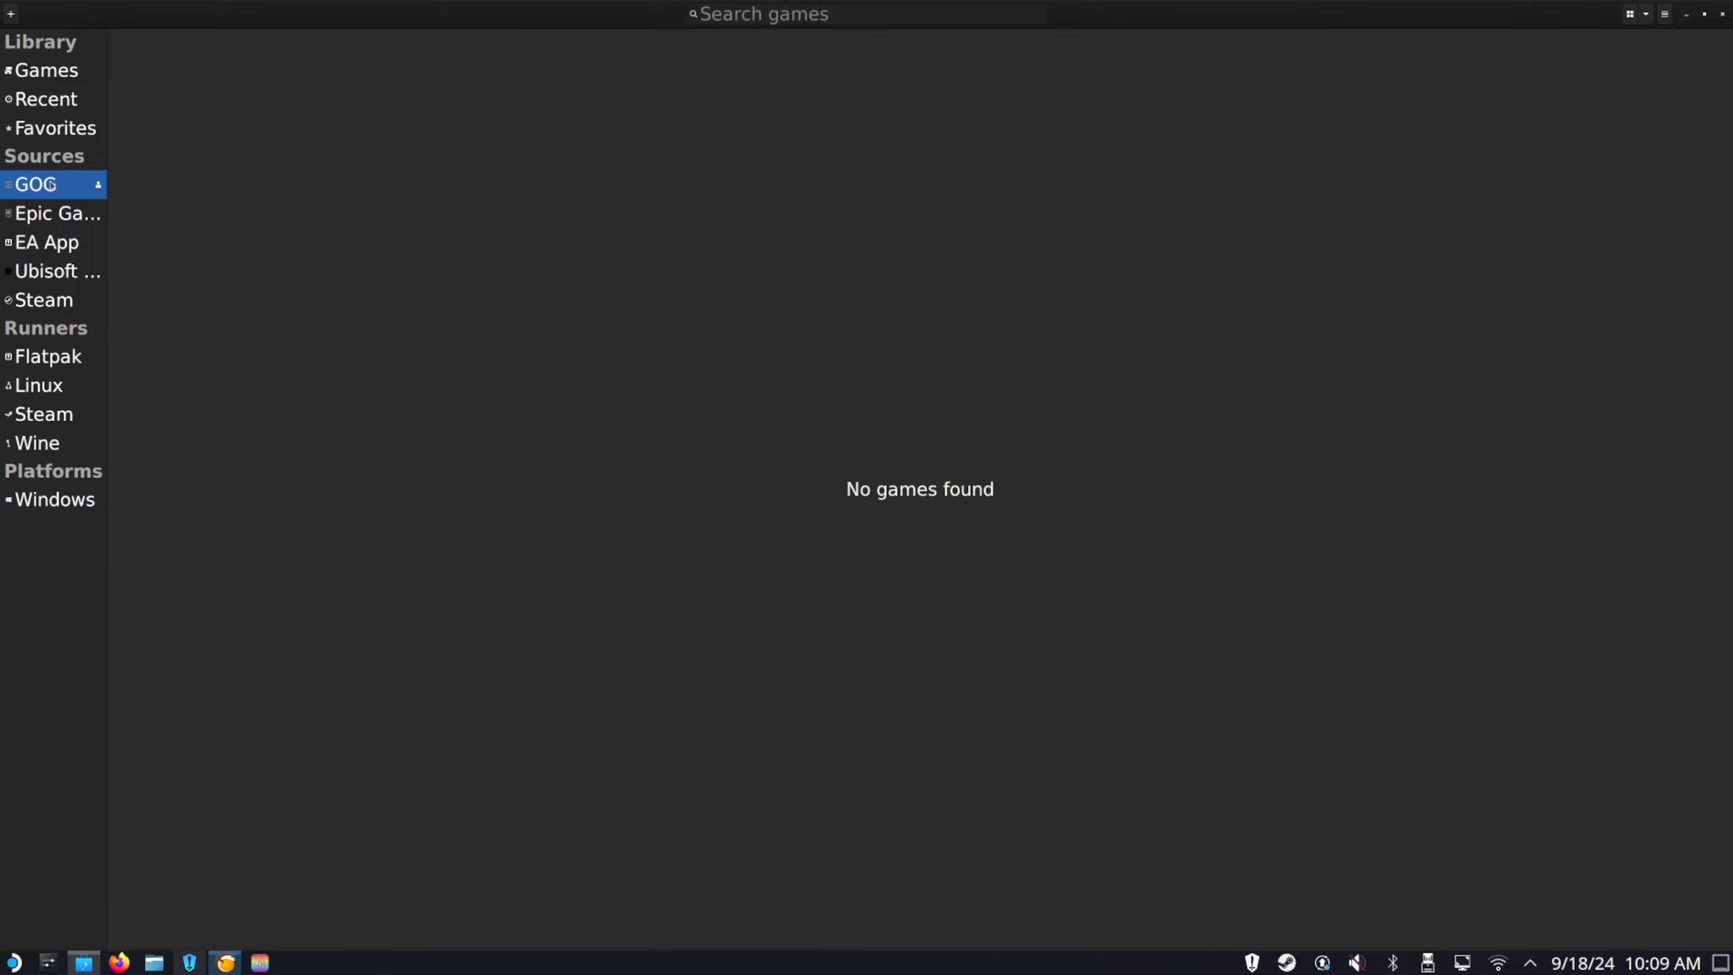
pyautogui.click(50, 71)
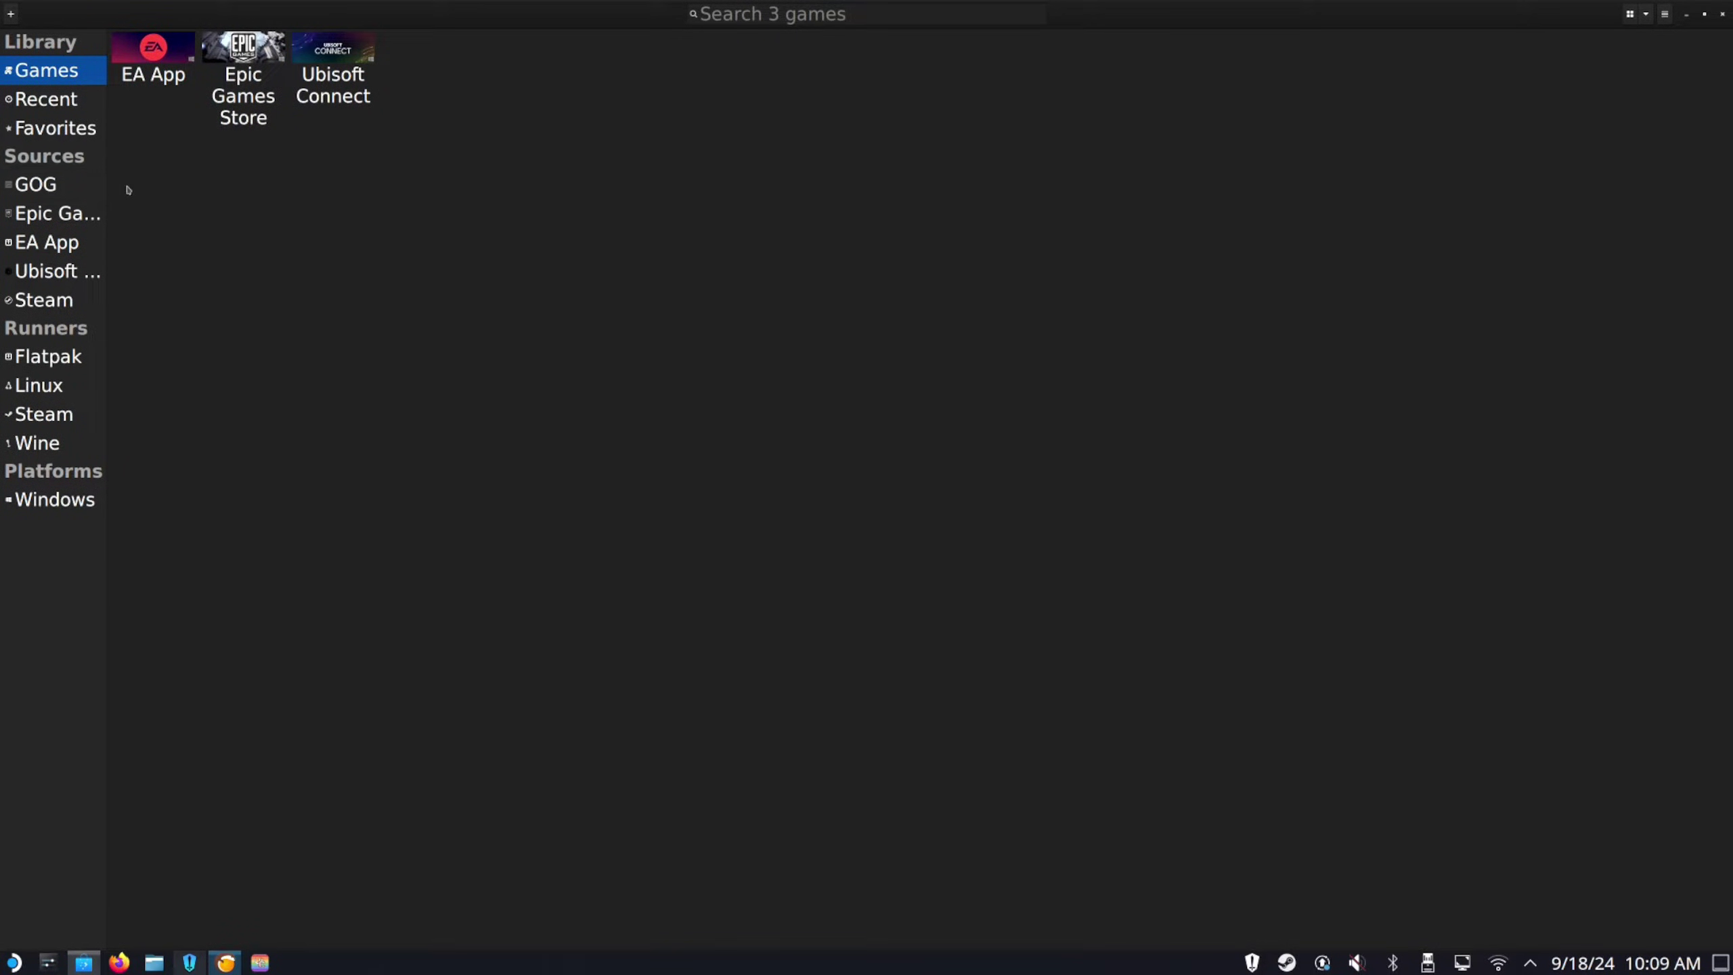
pyautogui.moveTo(80, 217)
pyautogui.moveTo(27, 451)
pyautogui.moveTo(84, 962)
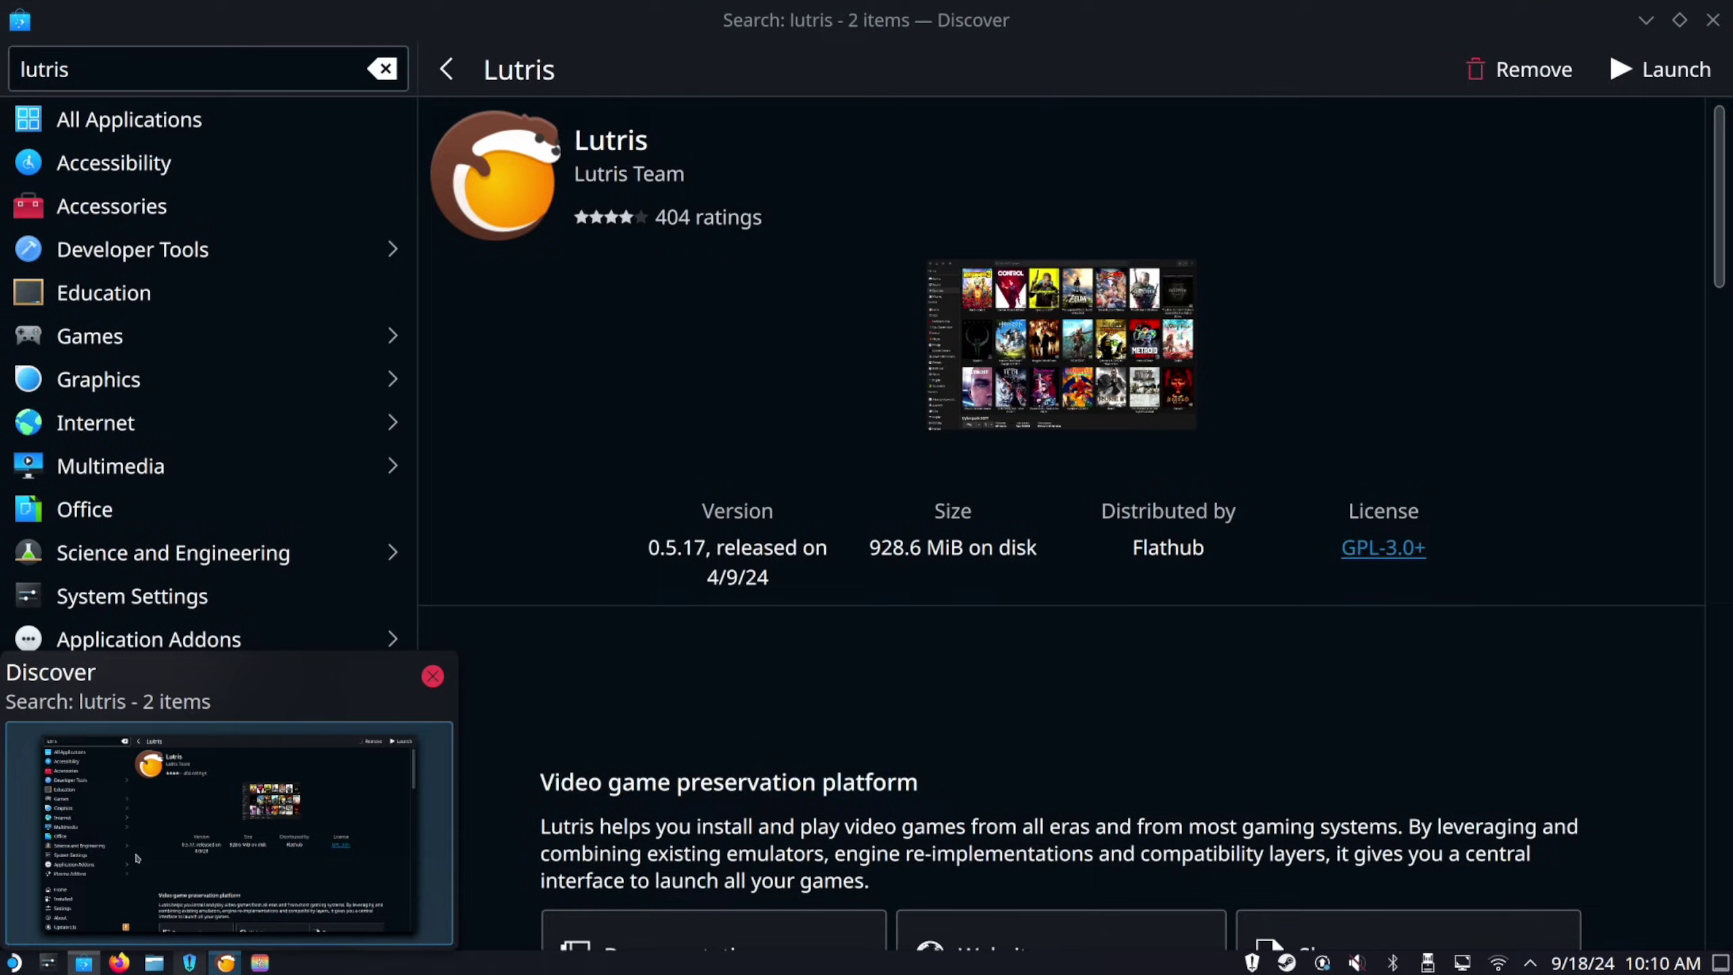
# Step: Replace the Discover search with 'heroic' and launch Heroic Games Launcher from its details page
pyautogui.click(132, 849)
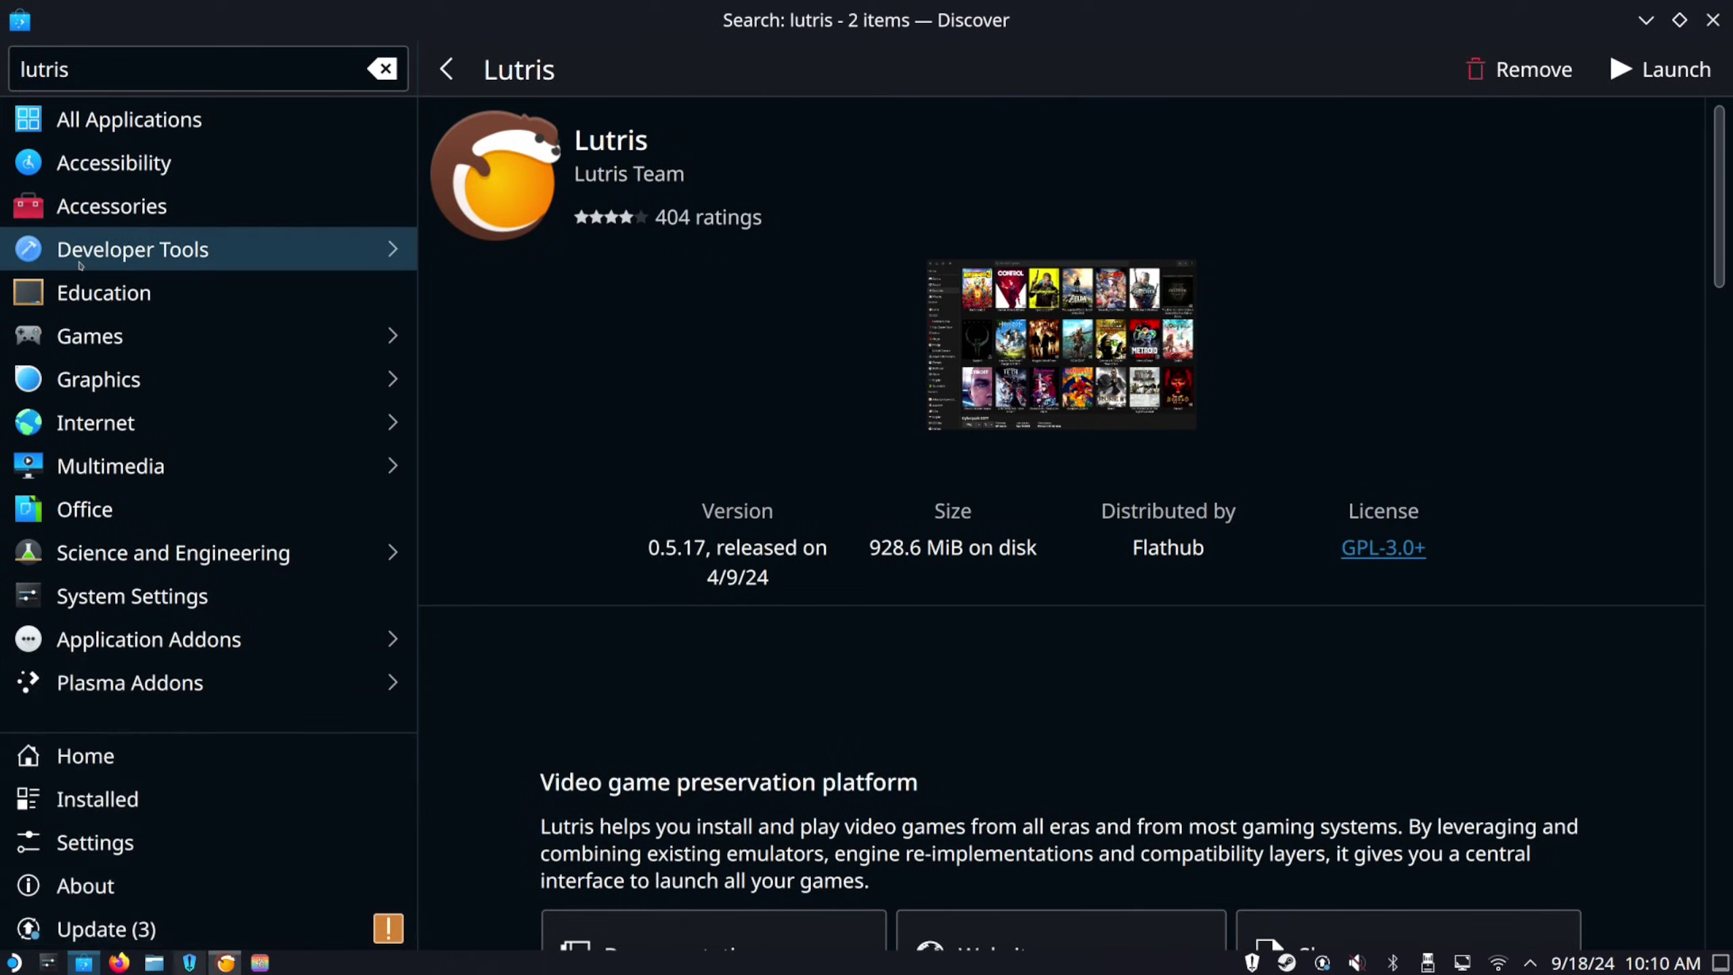
pyautogui.click(90, 52)
pyautogui.press('BackSpace')
pyautogui.press('BackSpace')
pyautogui.press('BackSpace')
pyautogui.press('BackSpace')
pyautogui.press('BackSpace')
pyautogui.press('BackSpace')
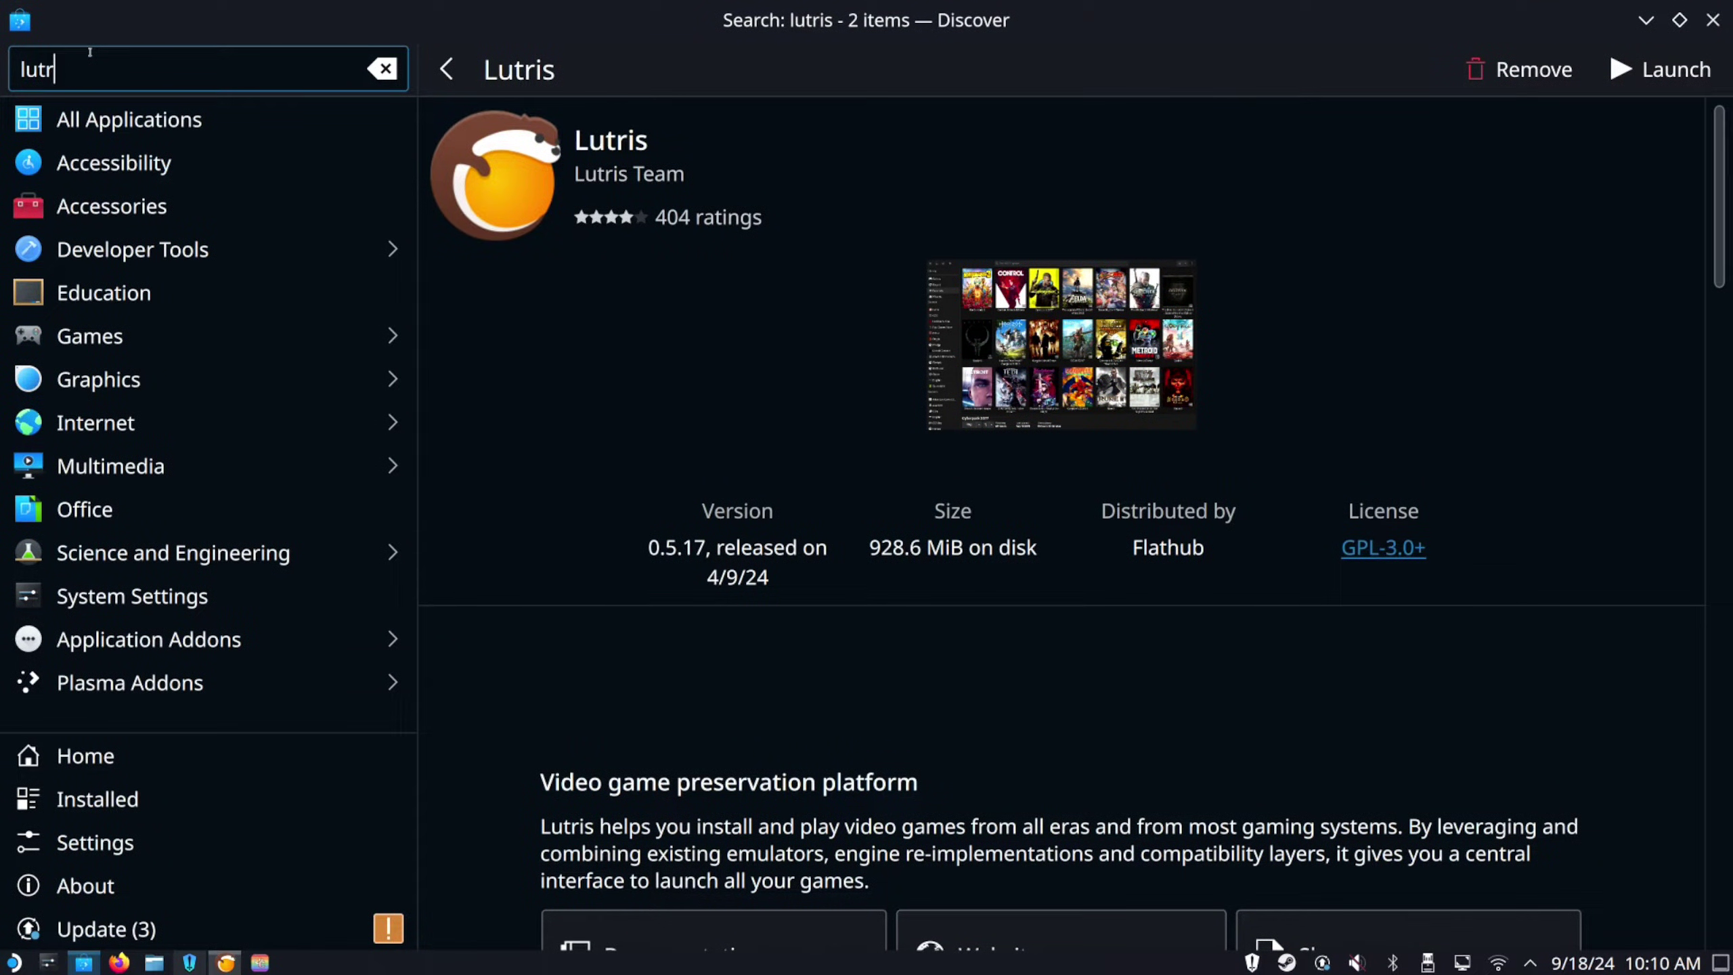
pyautogui.press('BackSpace')
pyautogui.write('heroic')
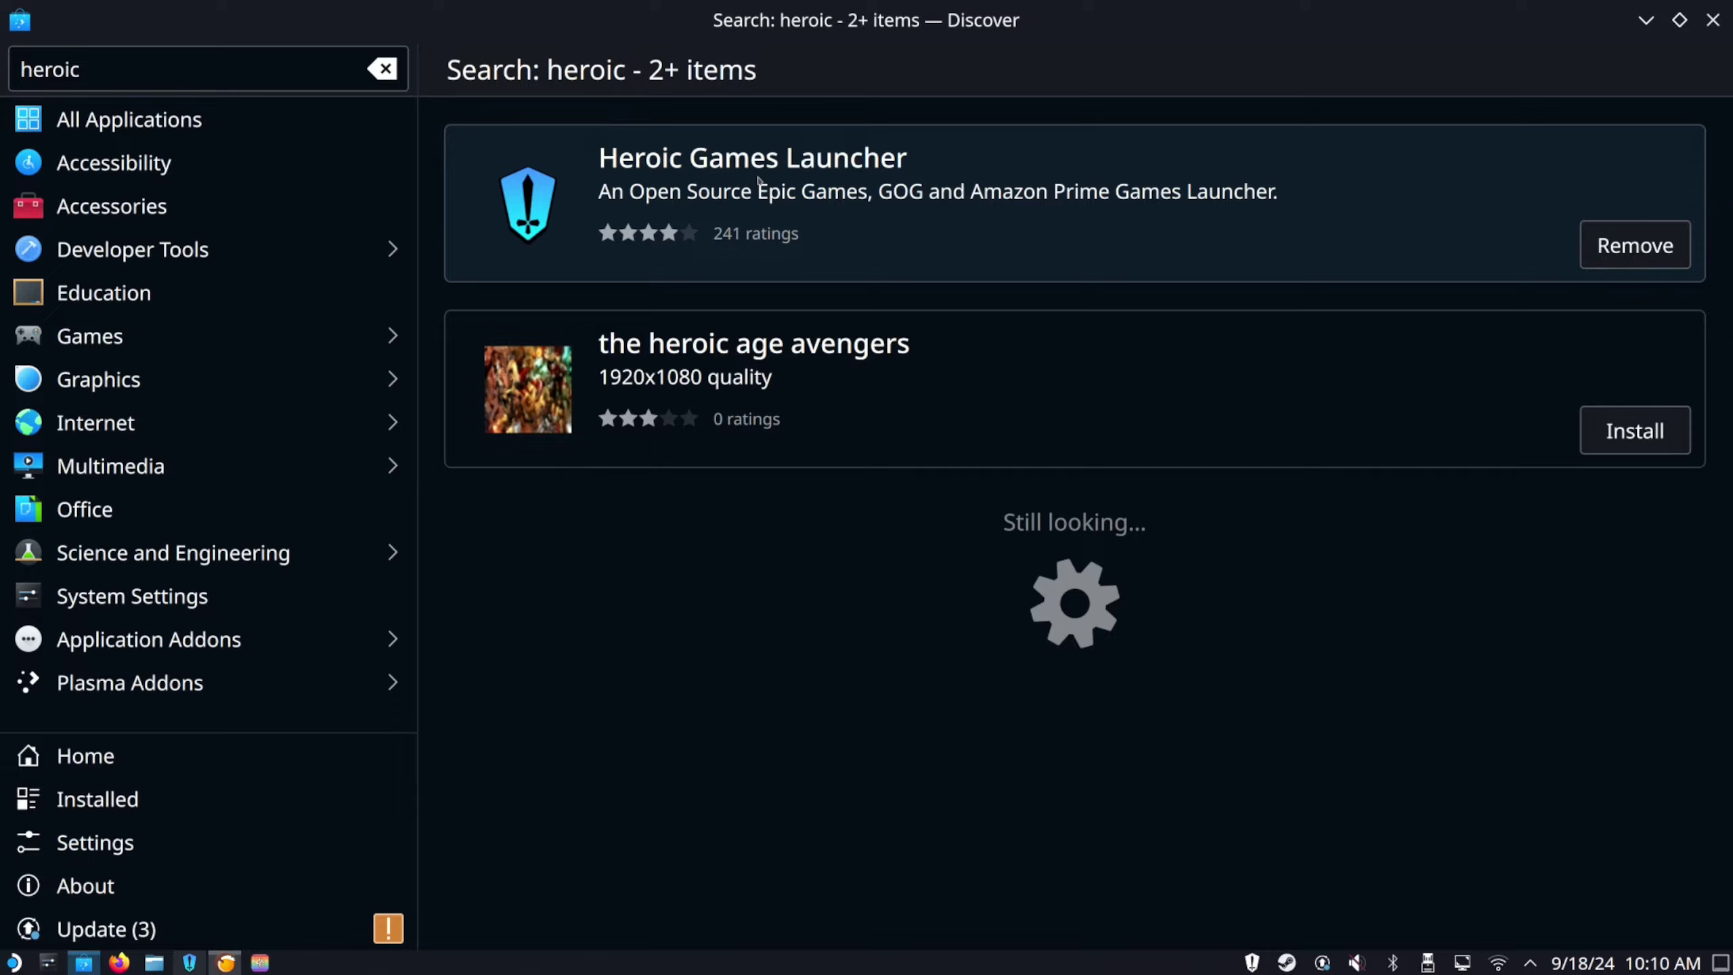
pyautogui.click(759, 179)
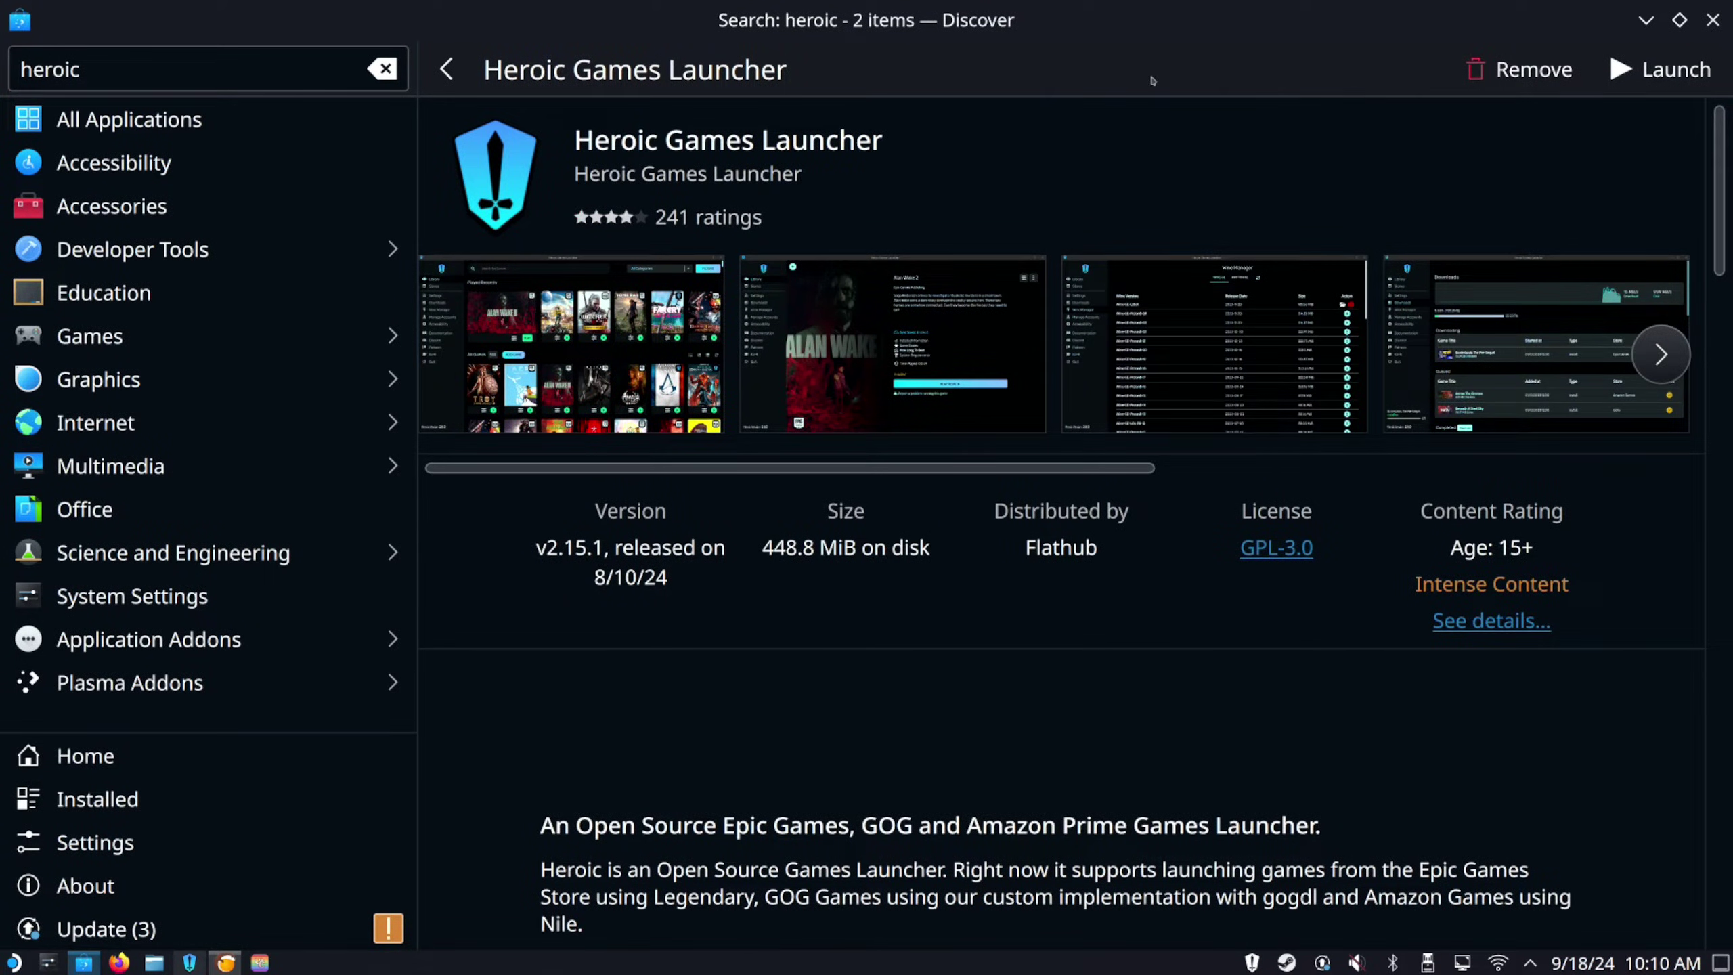
pyautogui.click(1708, 86)
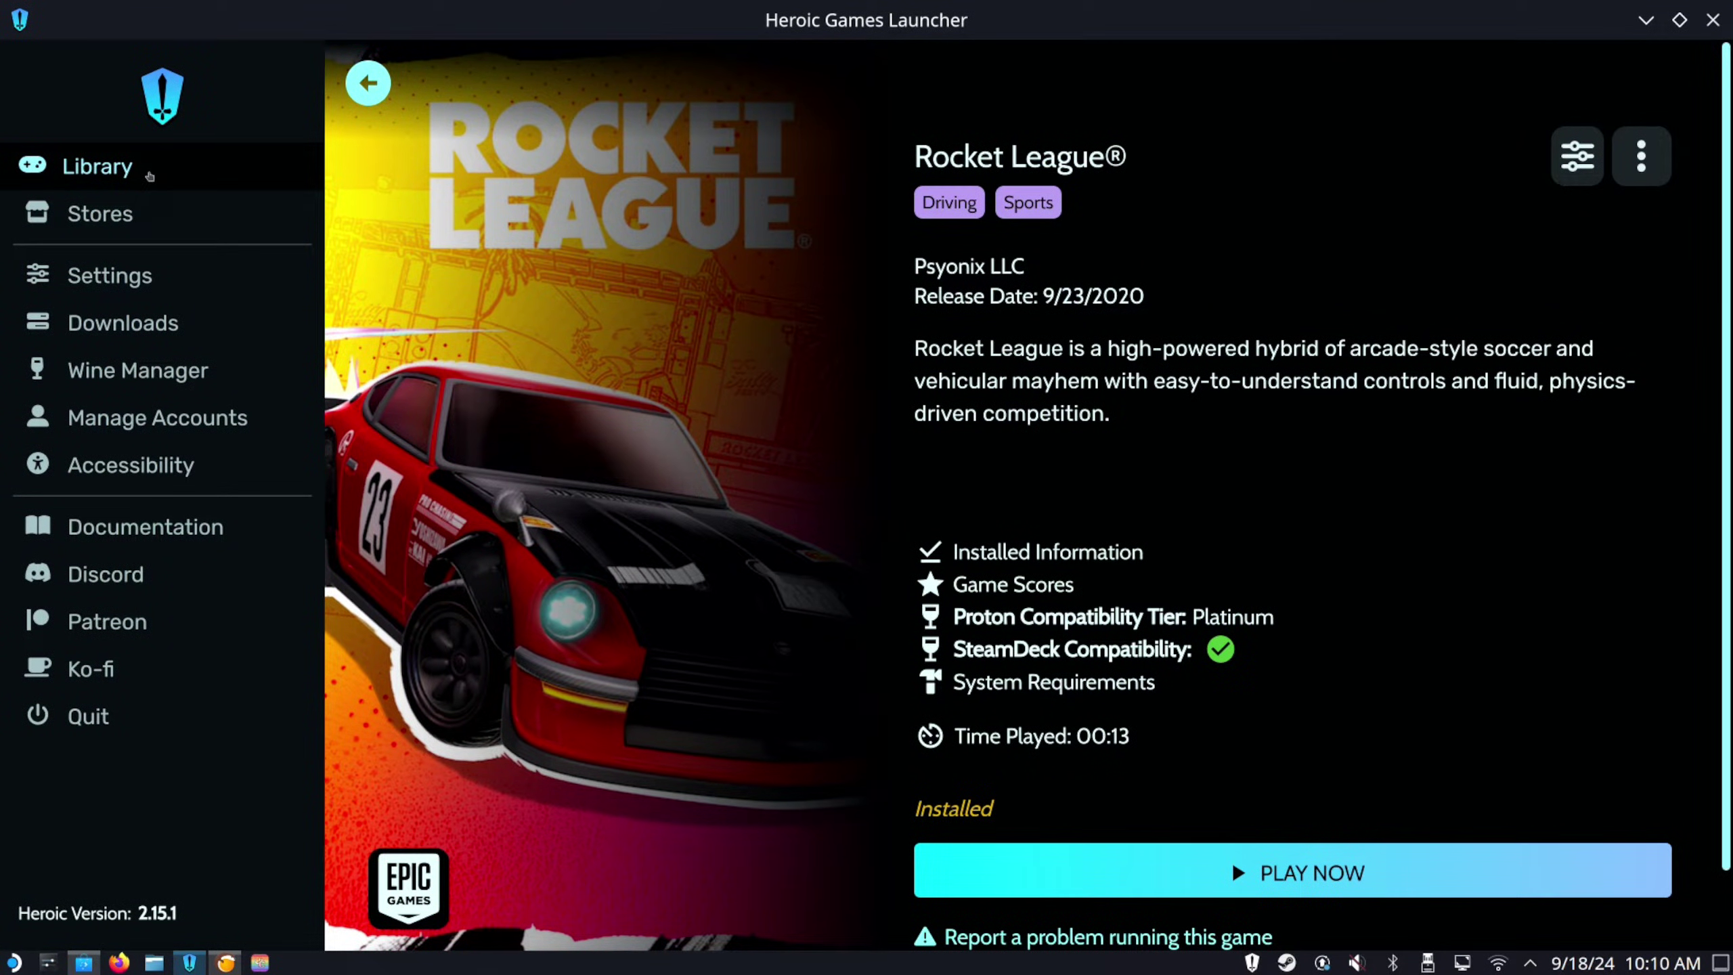
# Step: Browse Heroic's Epic and GOG stores, dismiss the GOG login notice, and return to the 9-game library
pyautogui.click(149, 176)
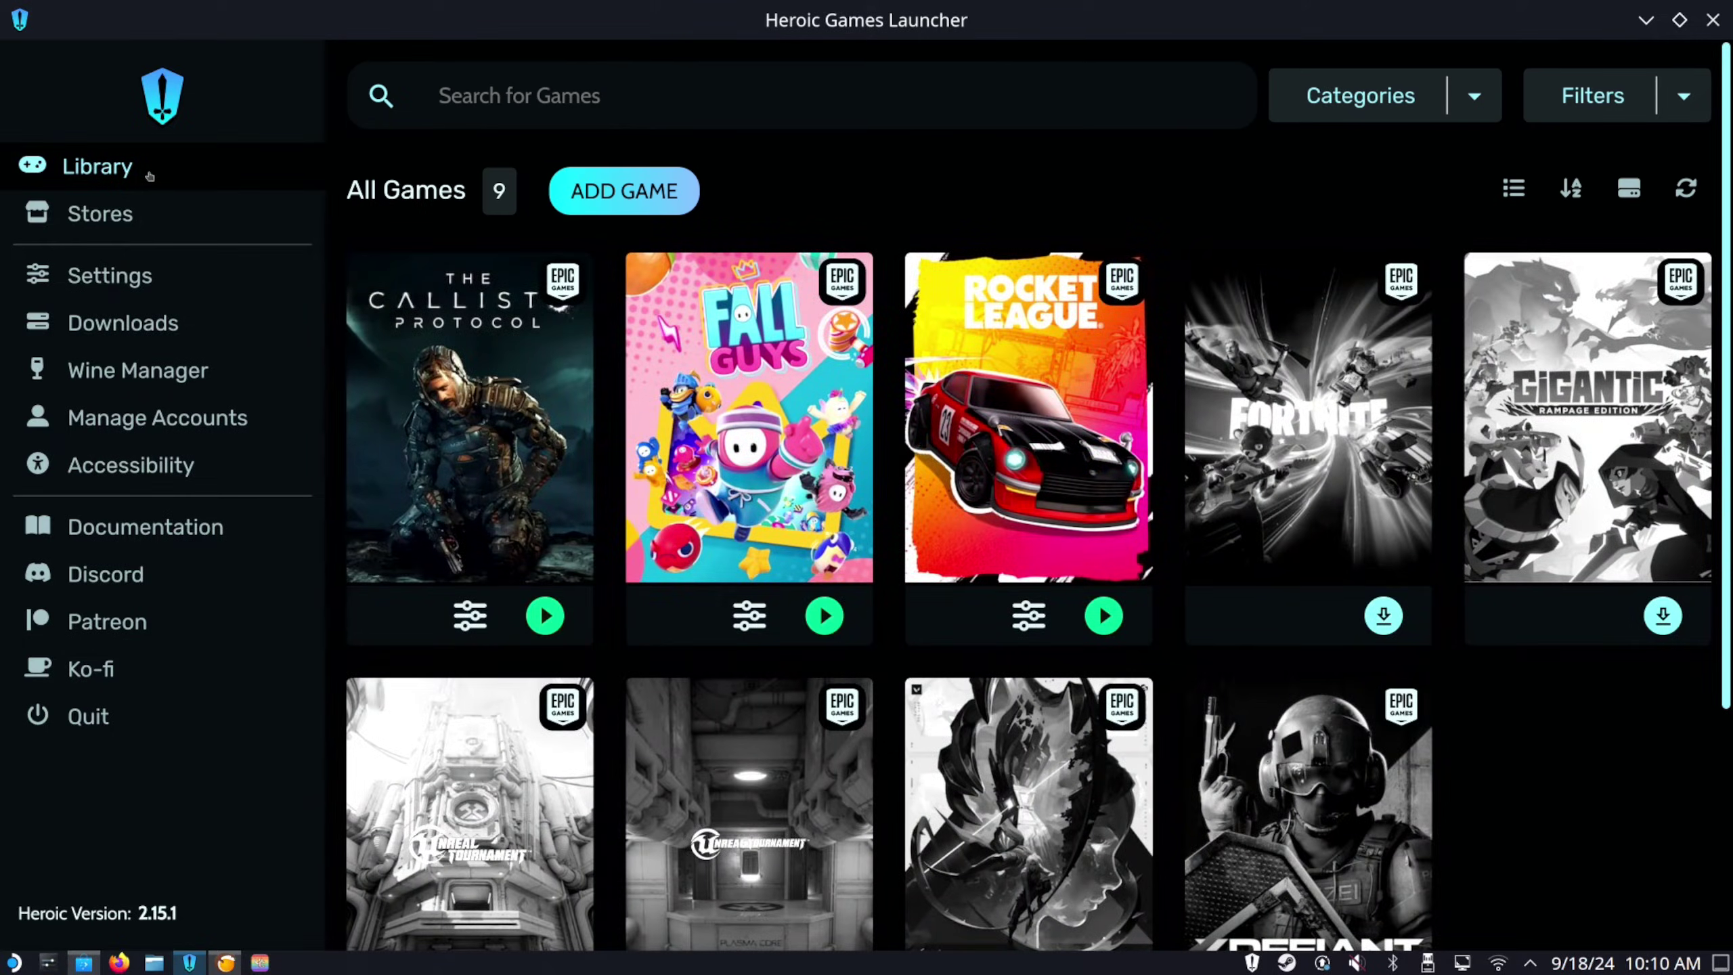
pyautogui.click(126, 207)
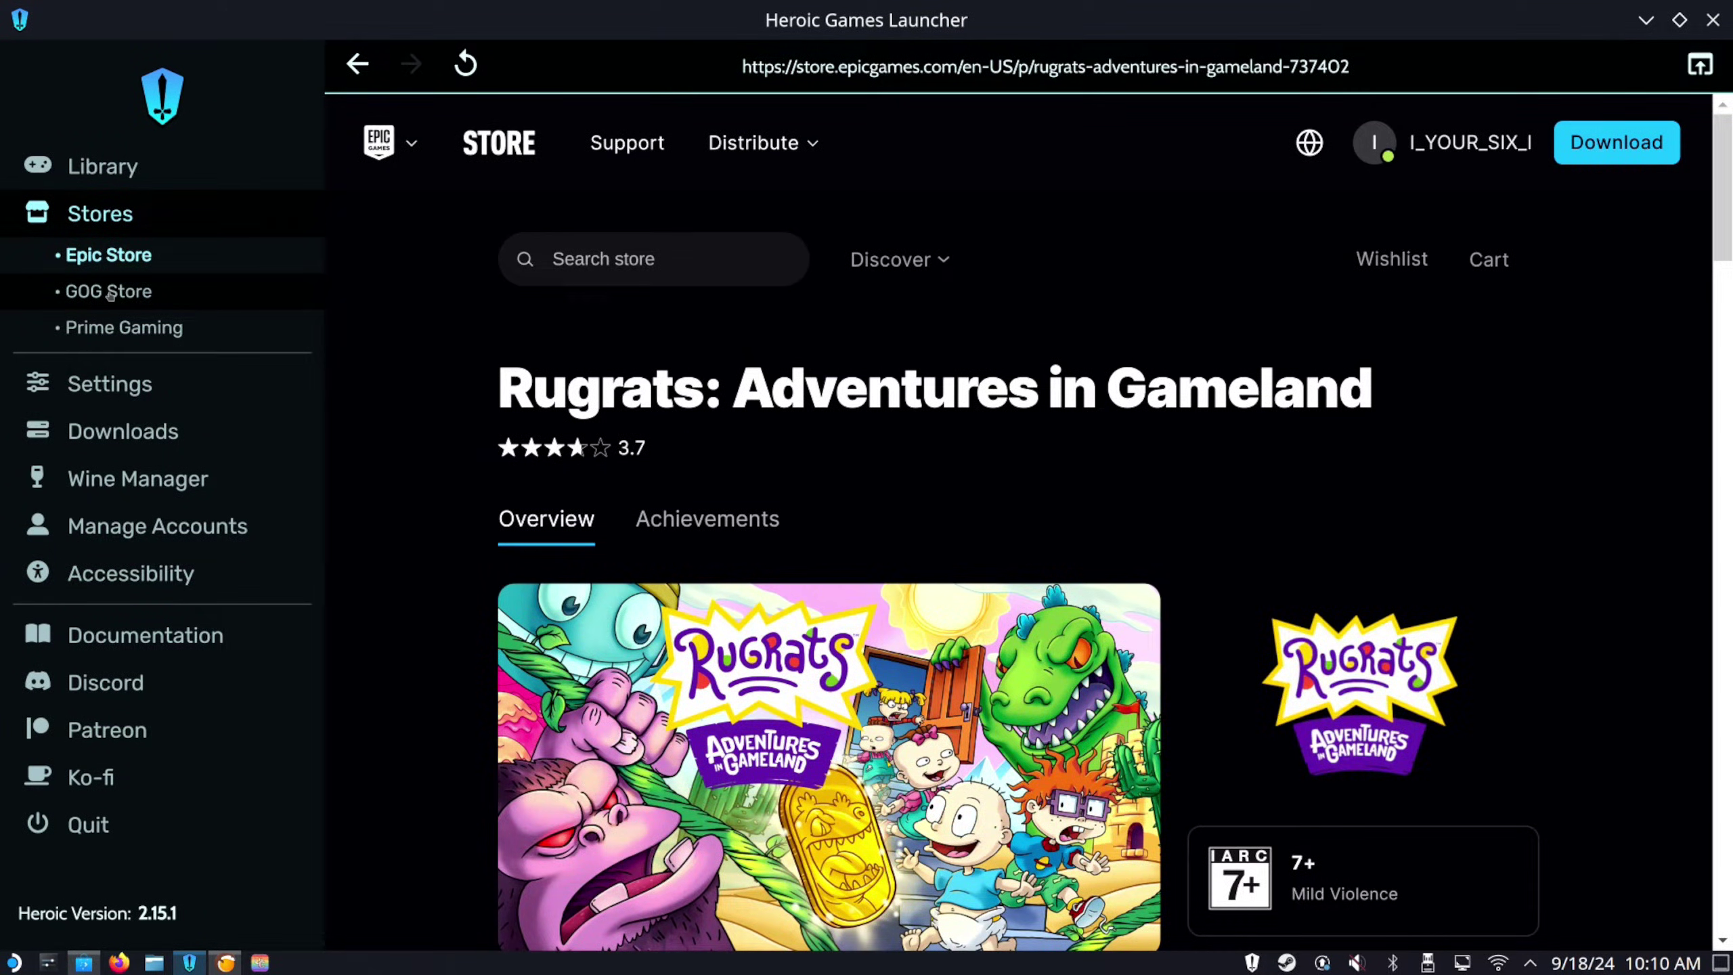
pyautogui.click(109, 292)
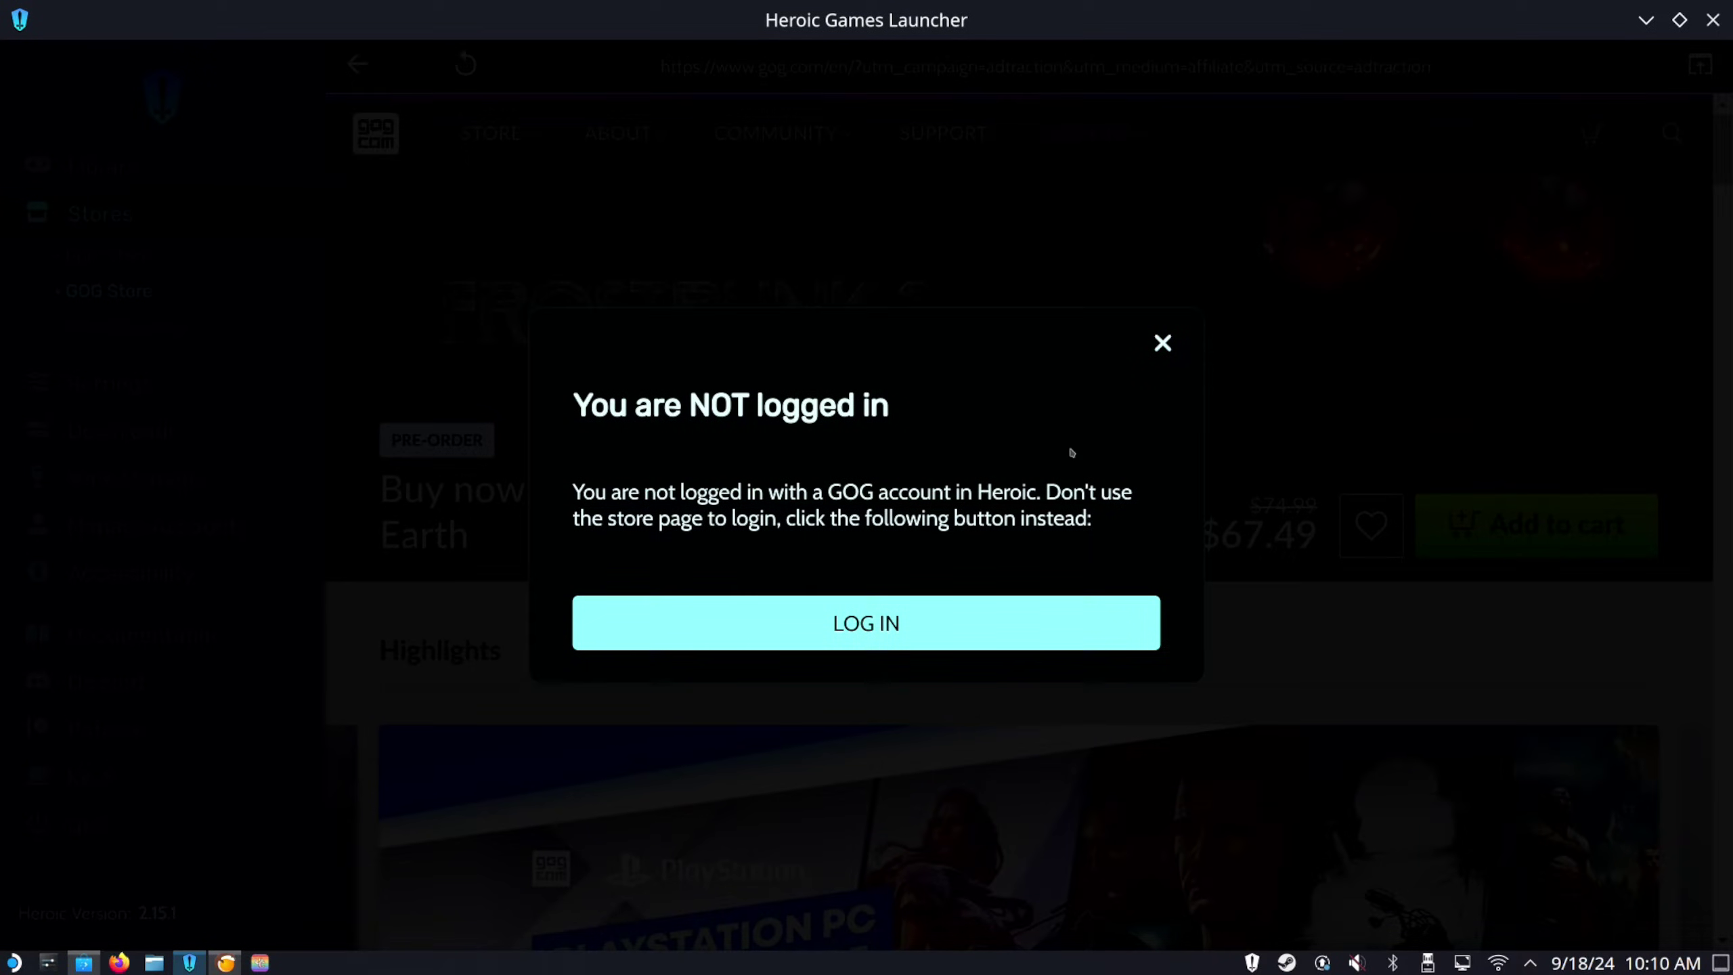
pyautogui.click(1161, 343)
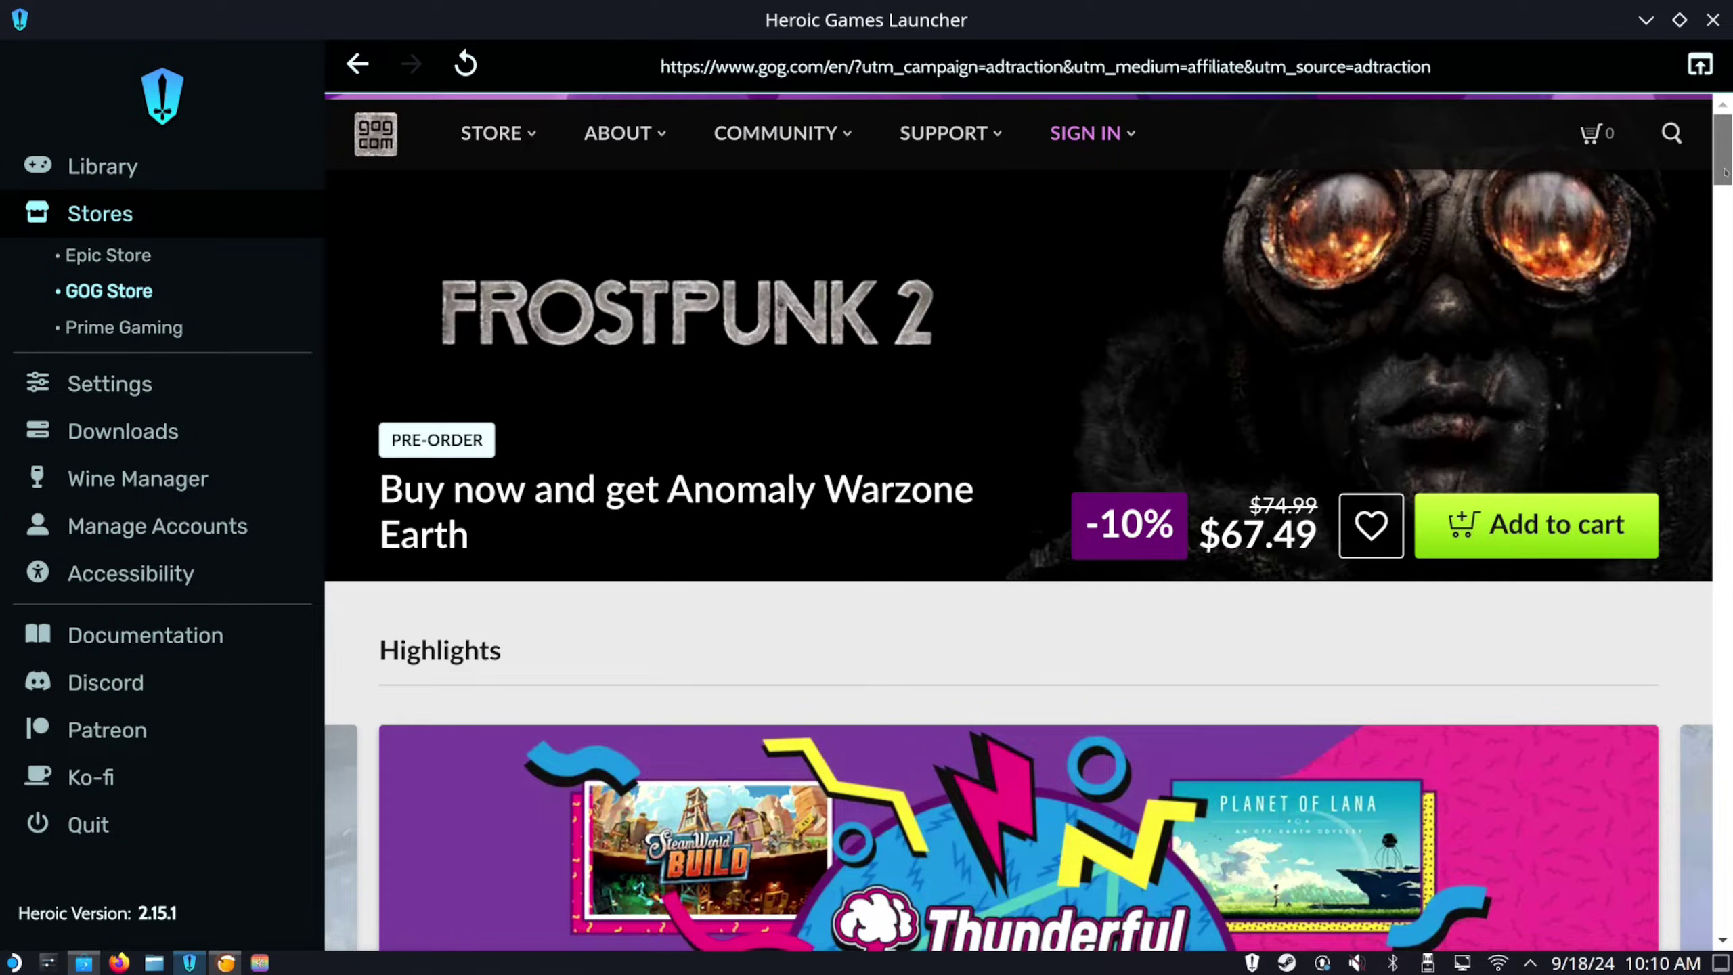
pyautogui.moveTo(1724, 171); pyautogui.dragTo(1725, 775)
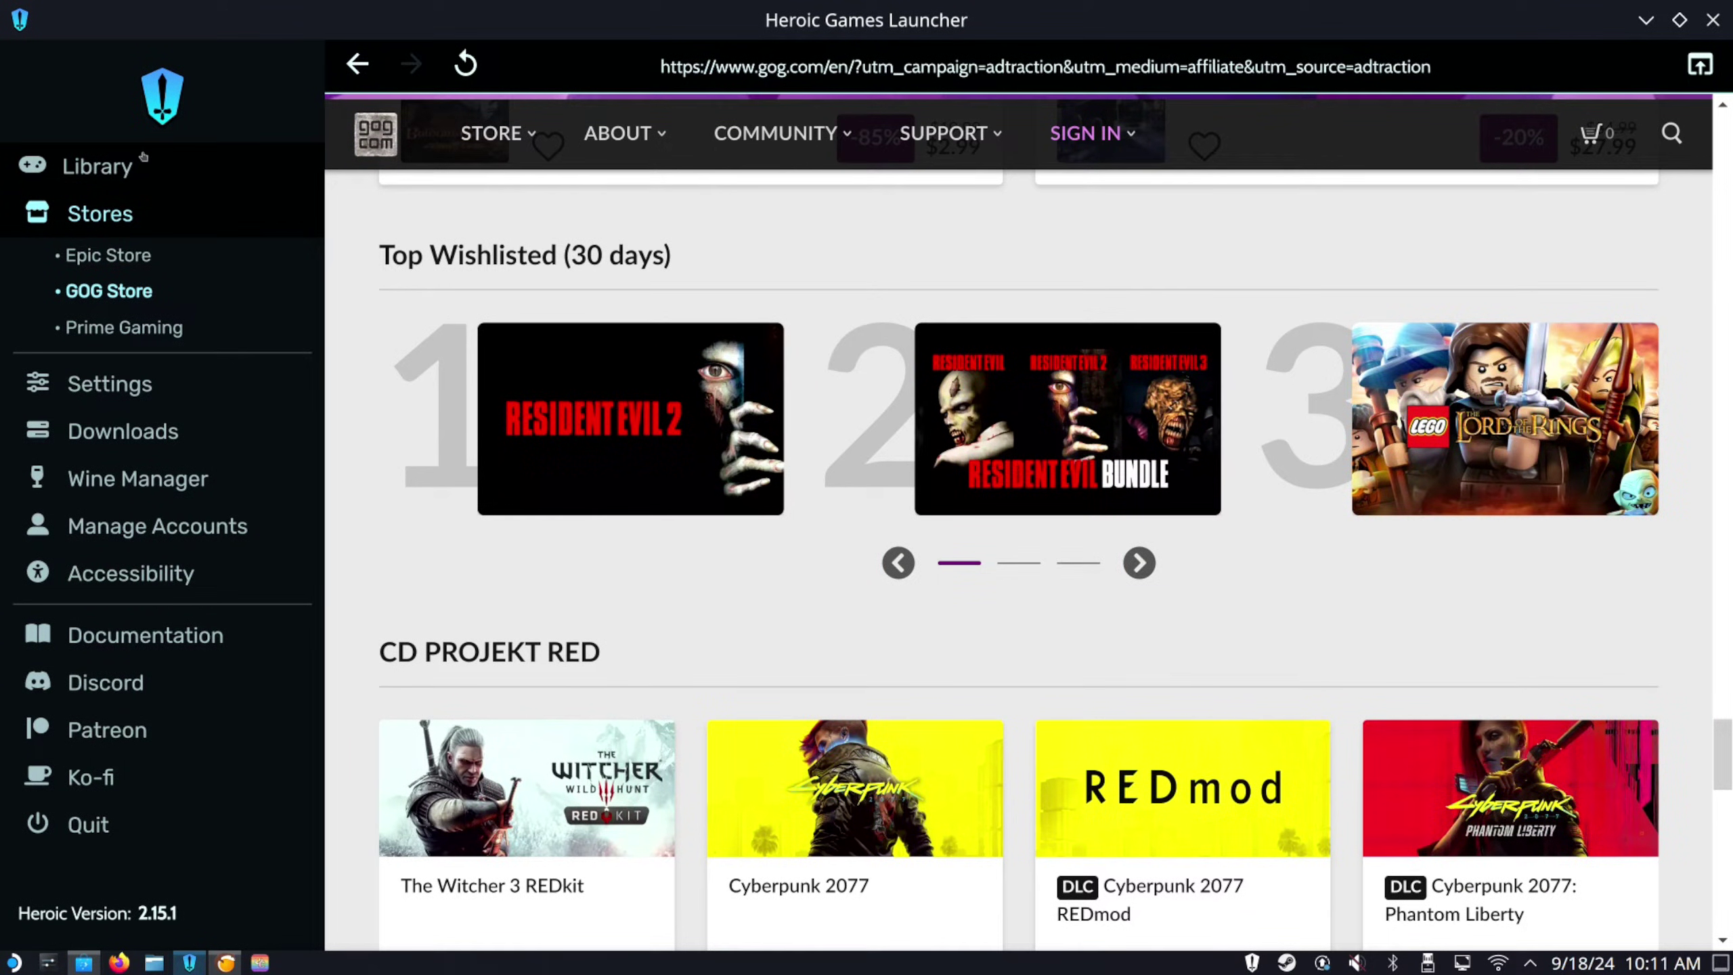
pyautogui.click(98, 166)
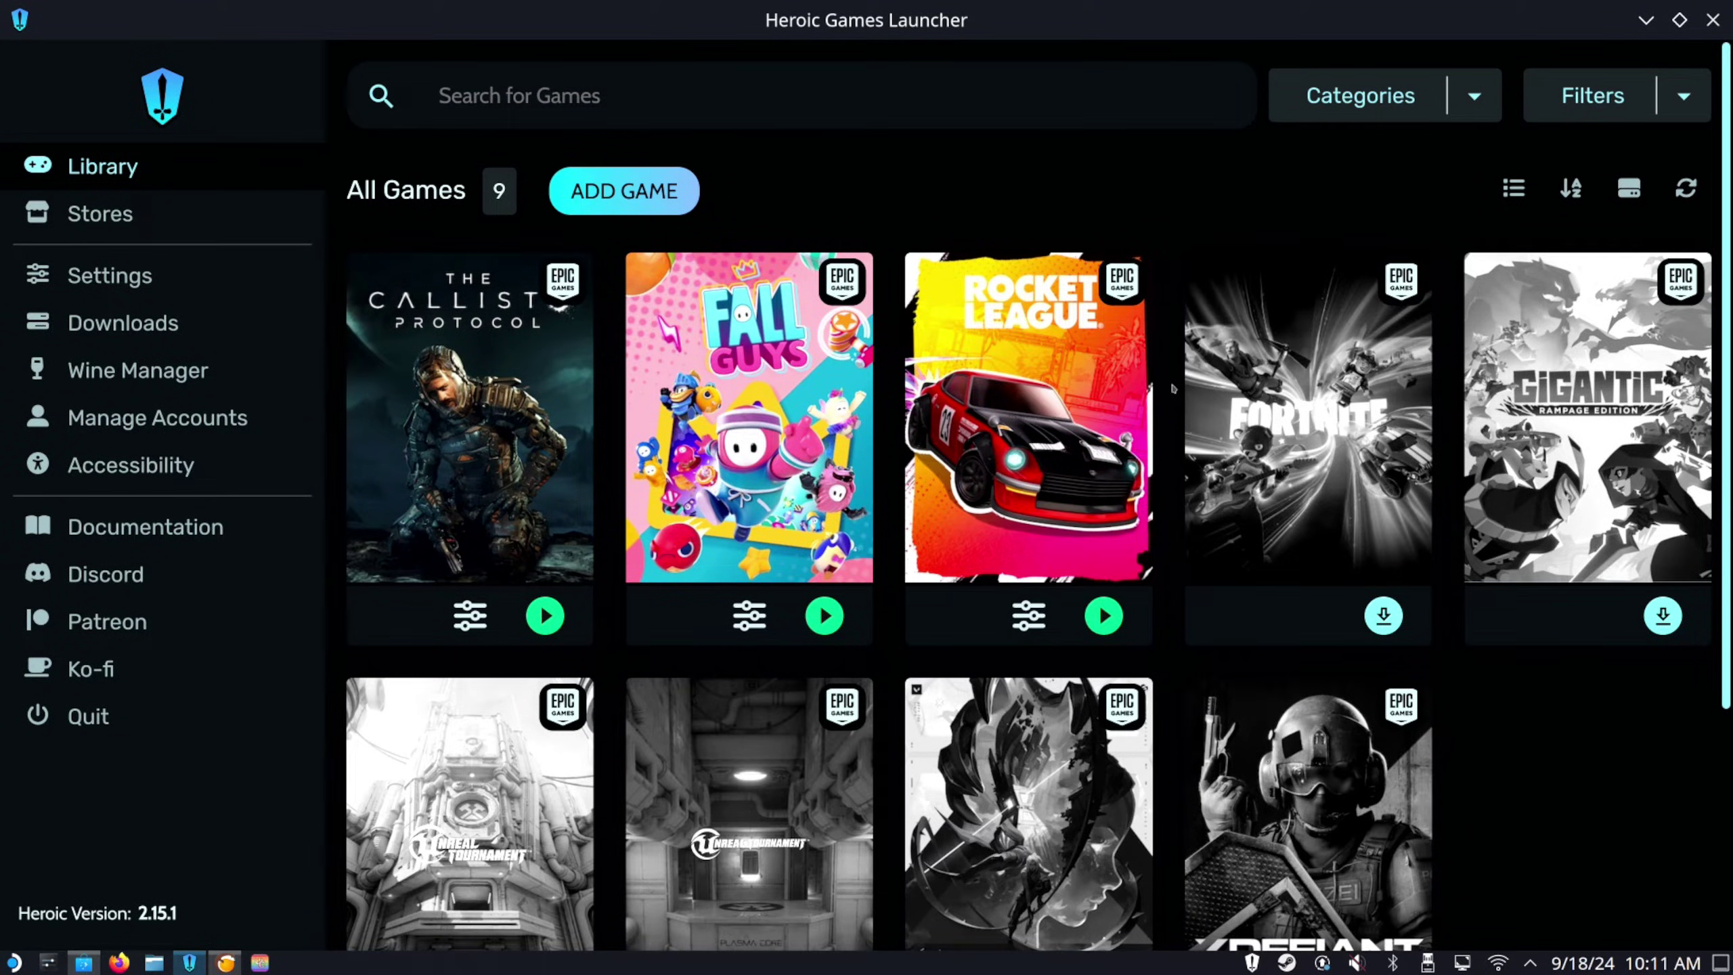
# Step: Check Rocket League's options menu in Heroic, close it, and minimize Heroic back to Discover
pyautogui.click(926, 401)
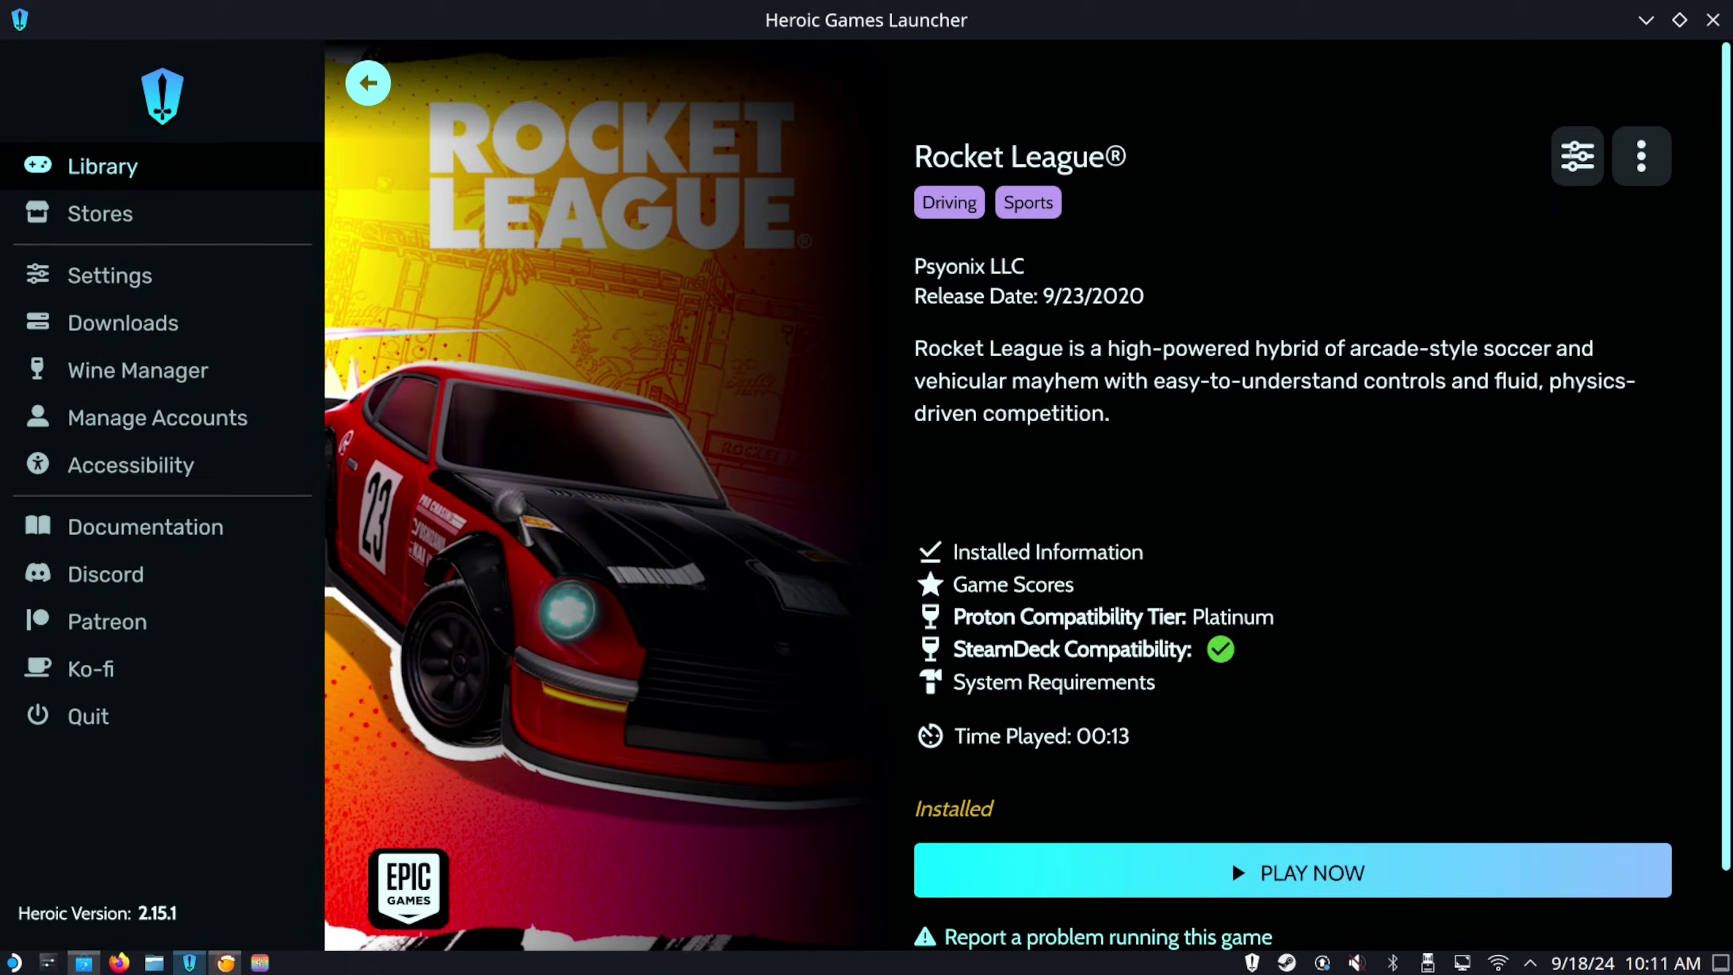
pyautogui.click(1660, 178)
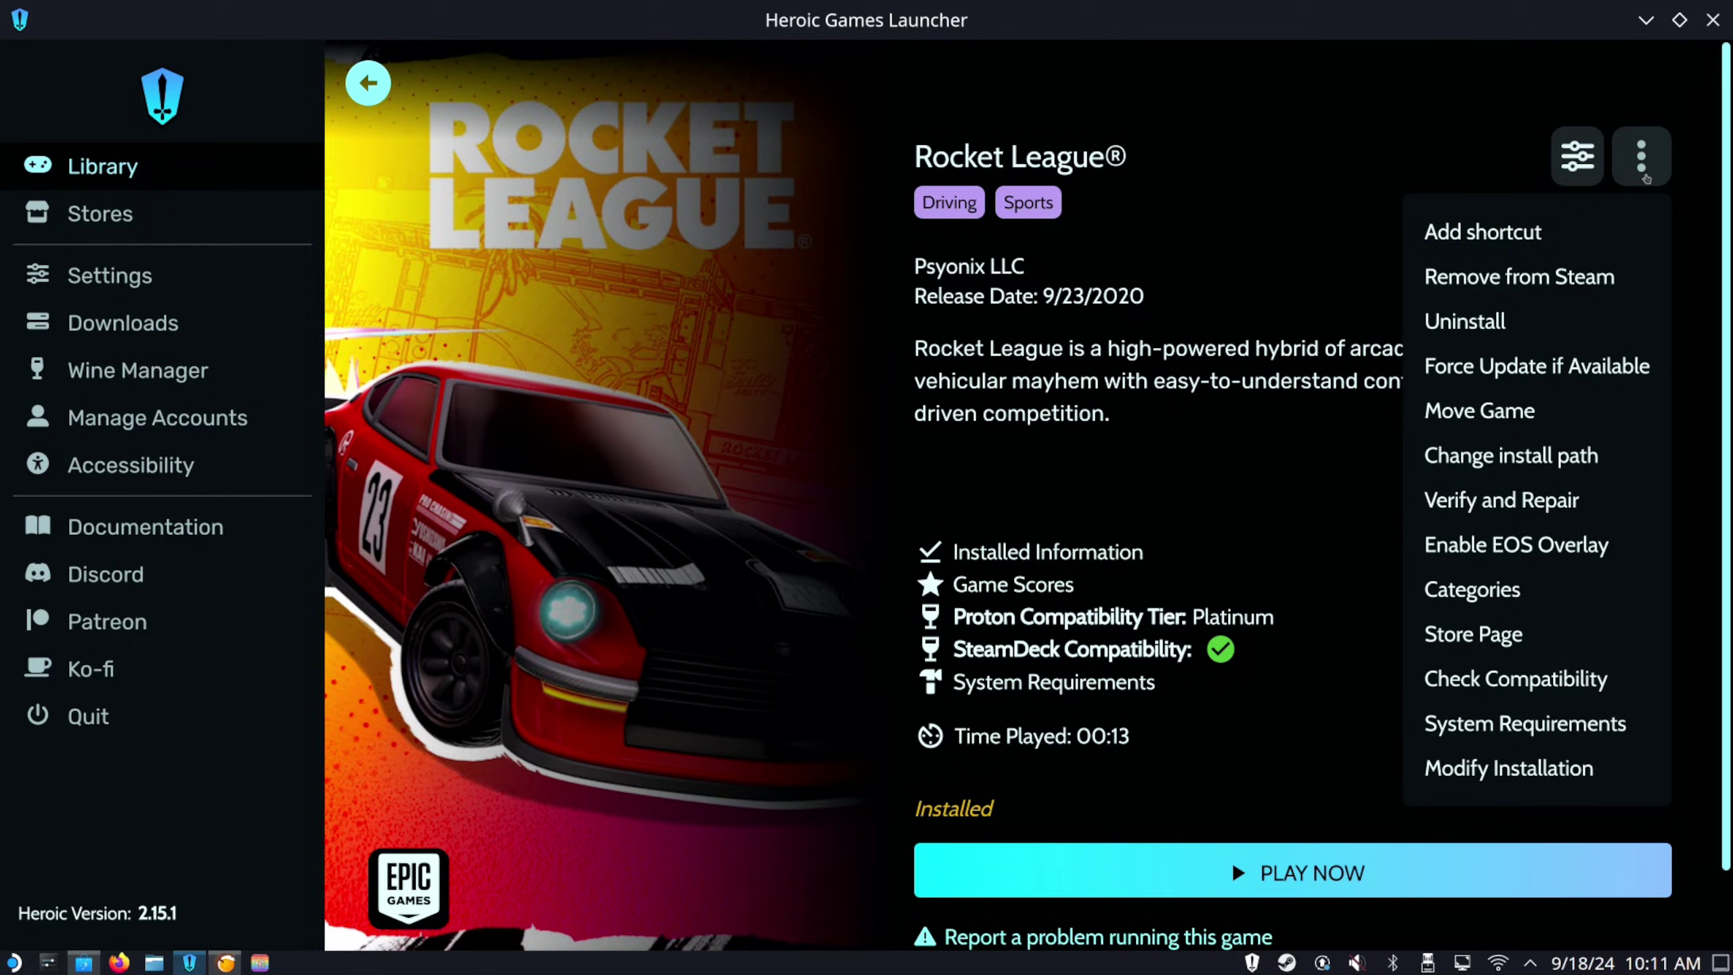
pyautogui.click(1468, 107)
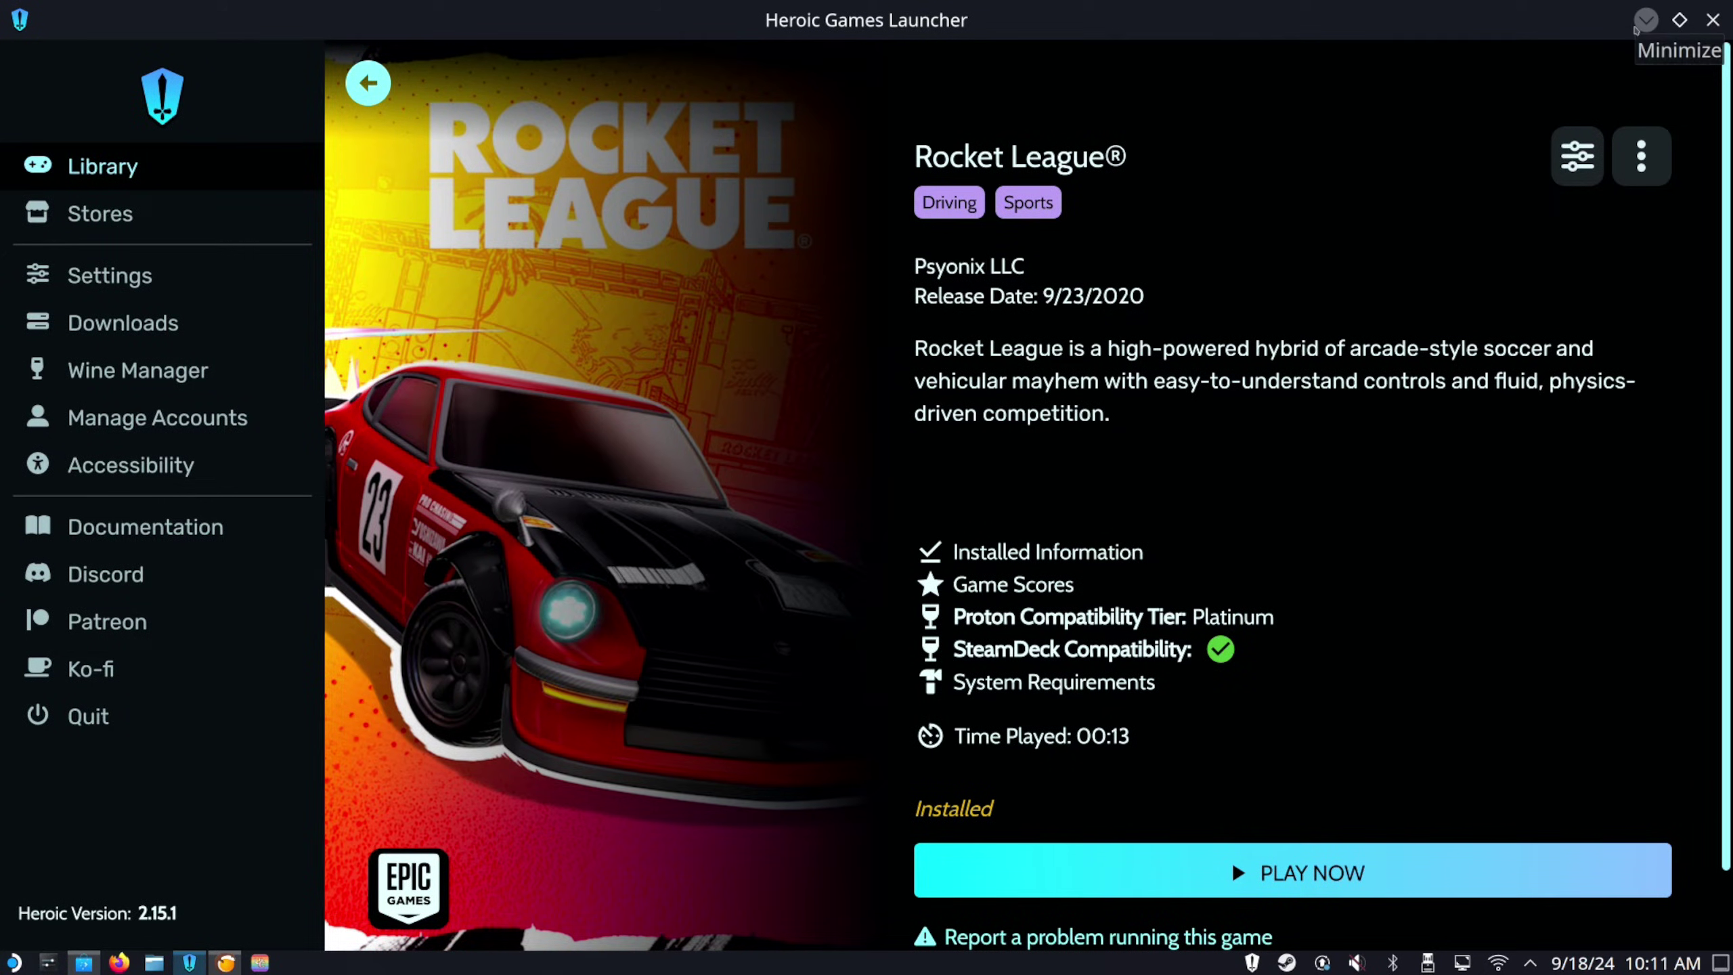
pyautogui.click(1641, 23)
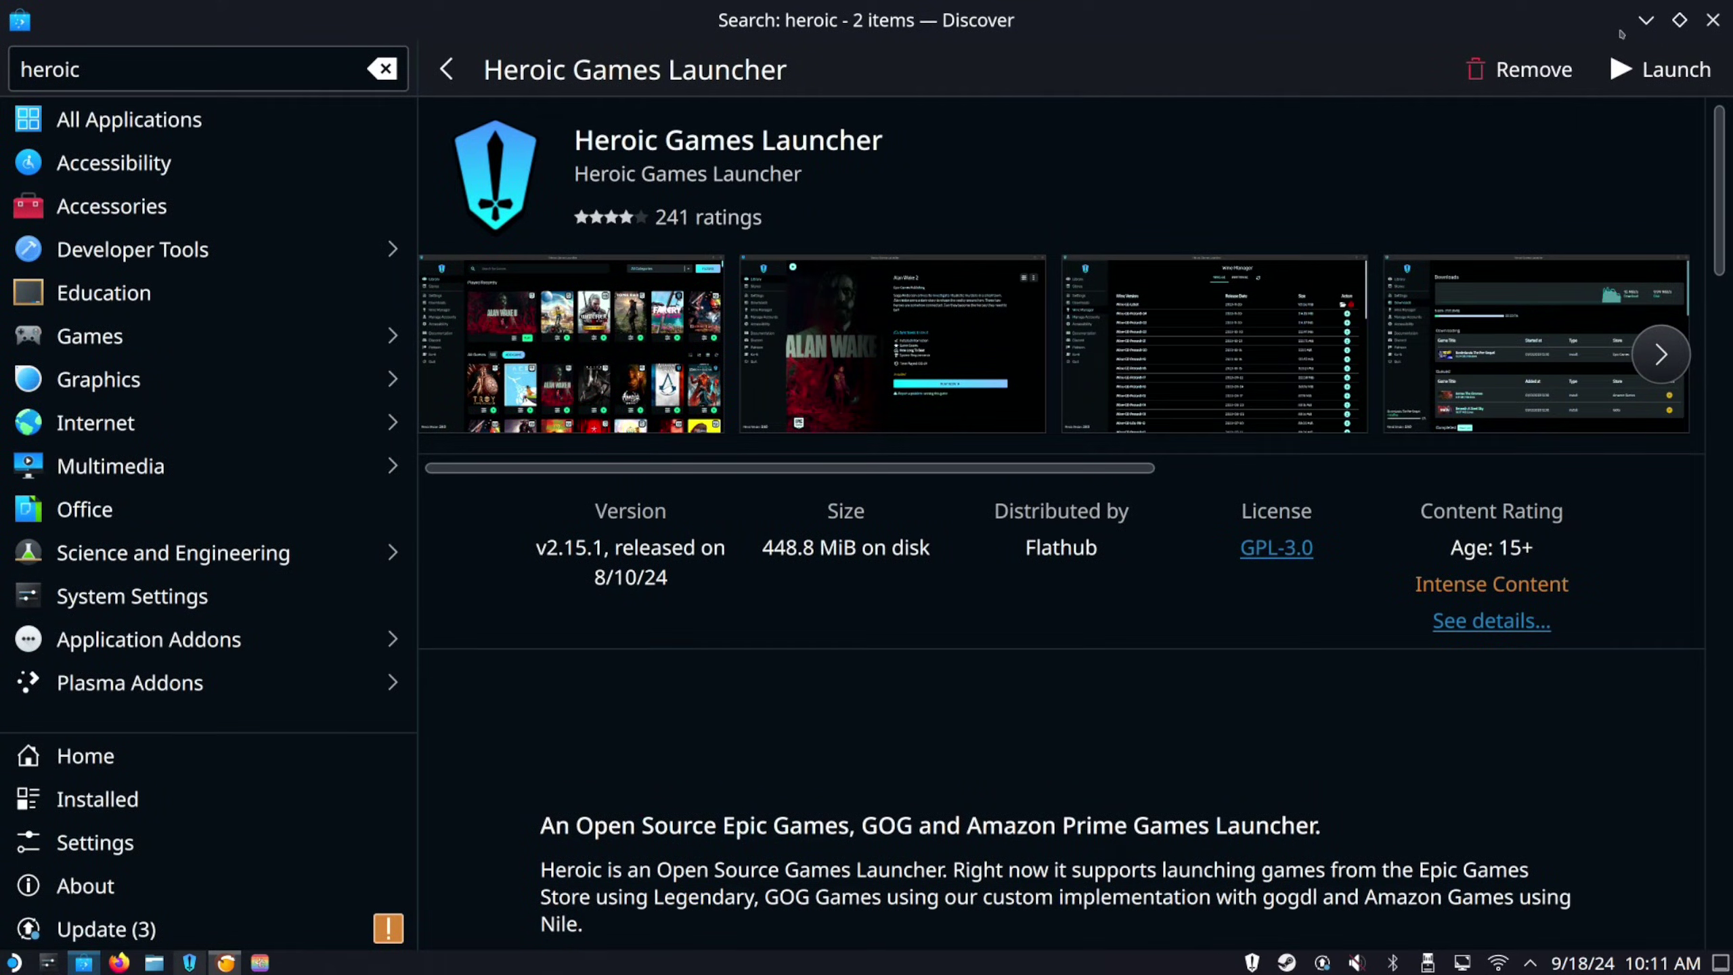
# Step: Minimize Discover, restore the full-screen Lutris window, and start Steam from its desktop icon
pyautogui.click(1643, 21)
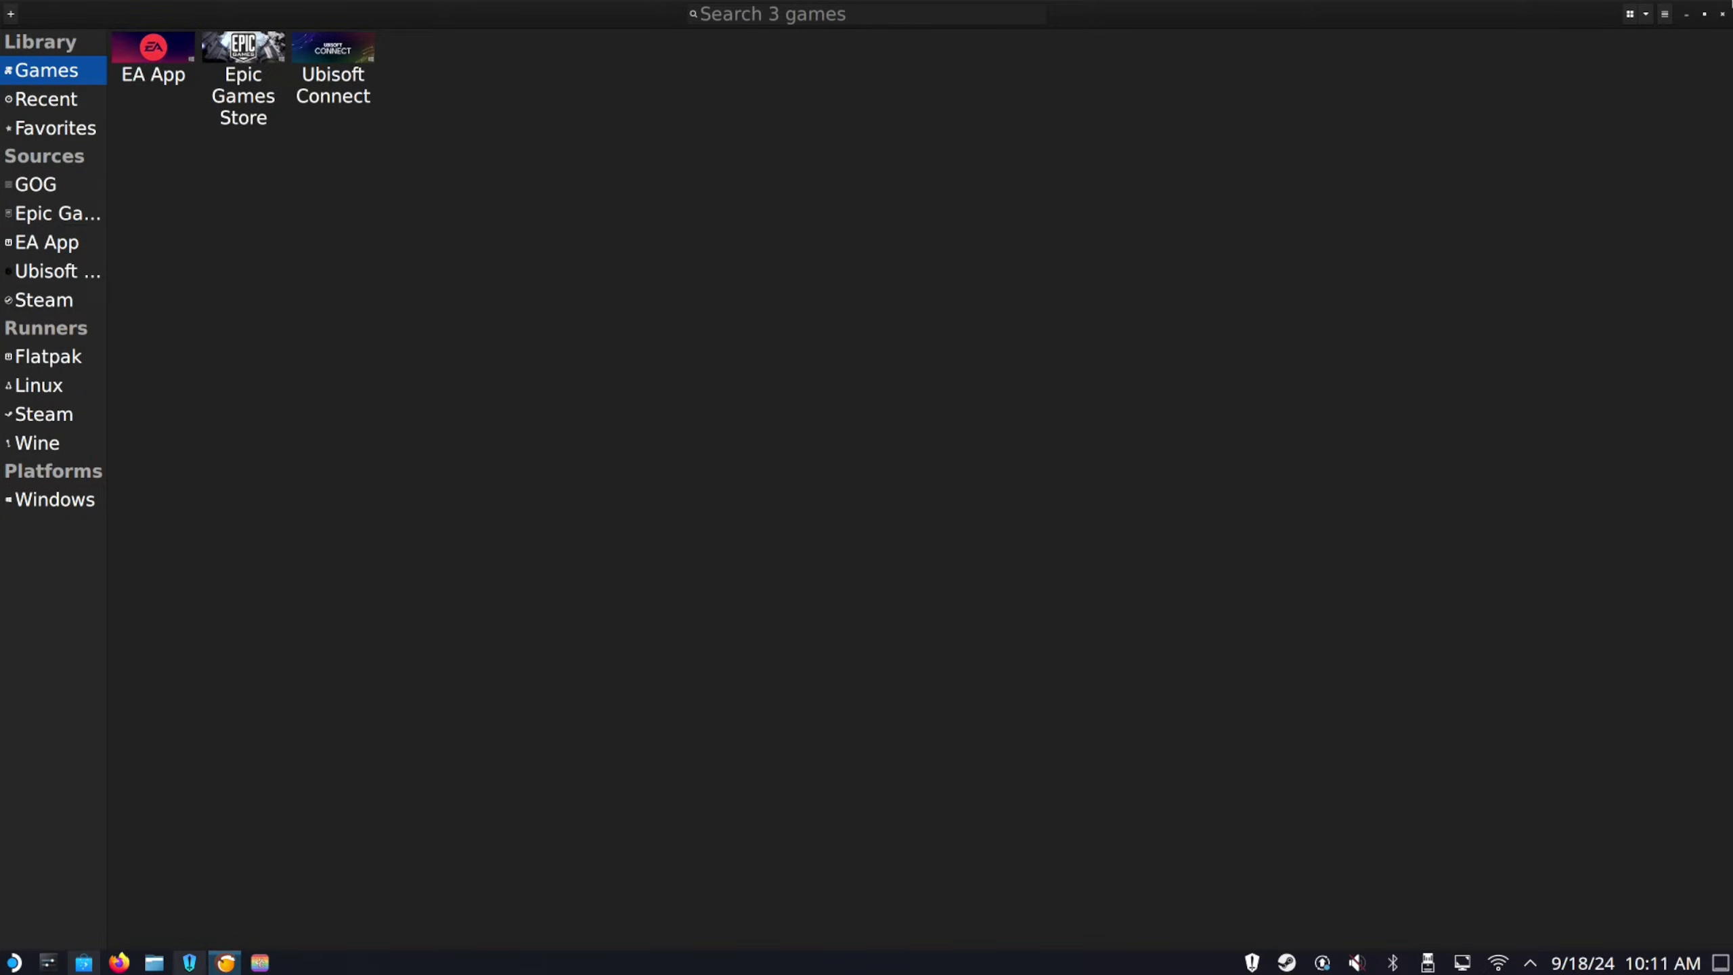
pyautogui.click(1704, 14)
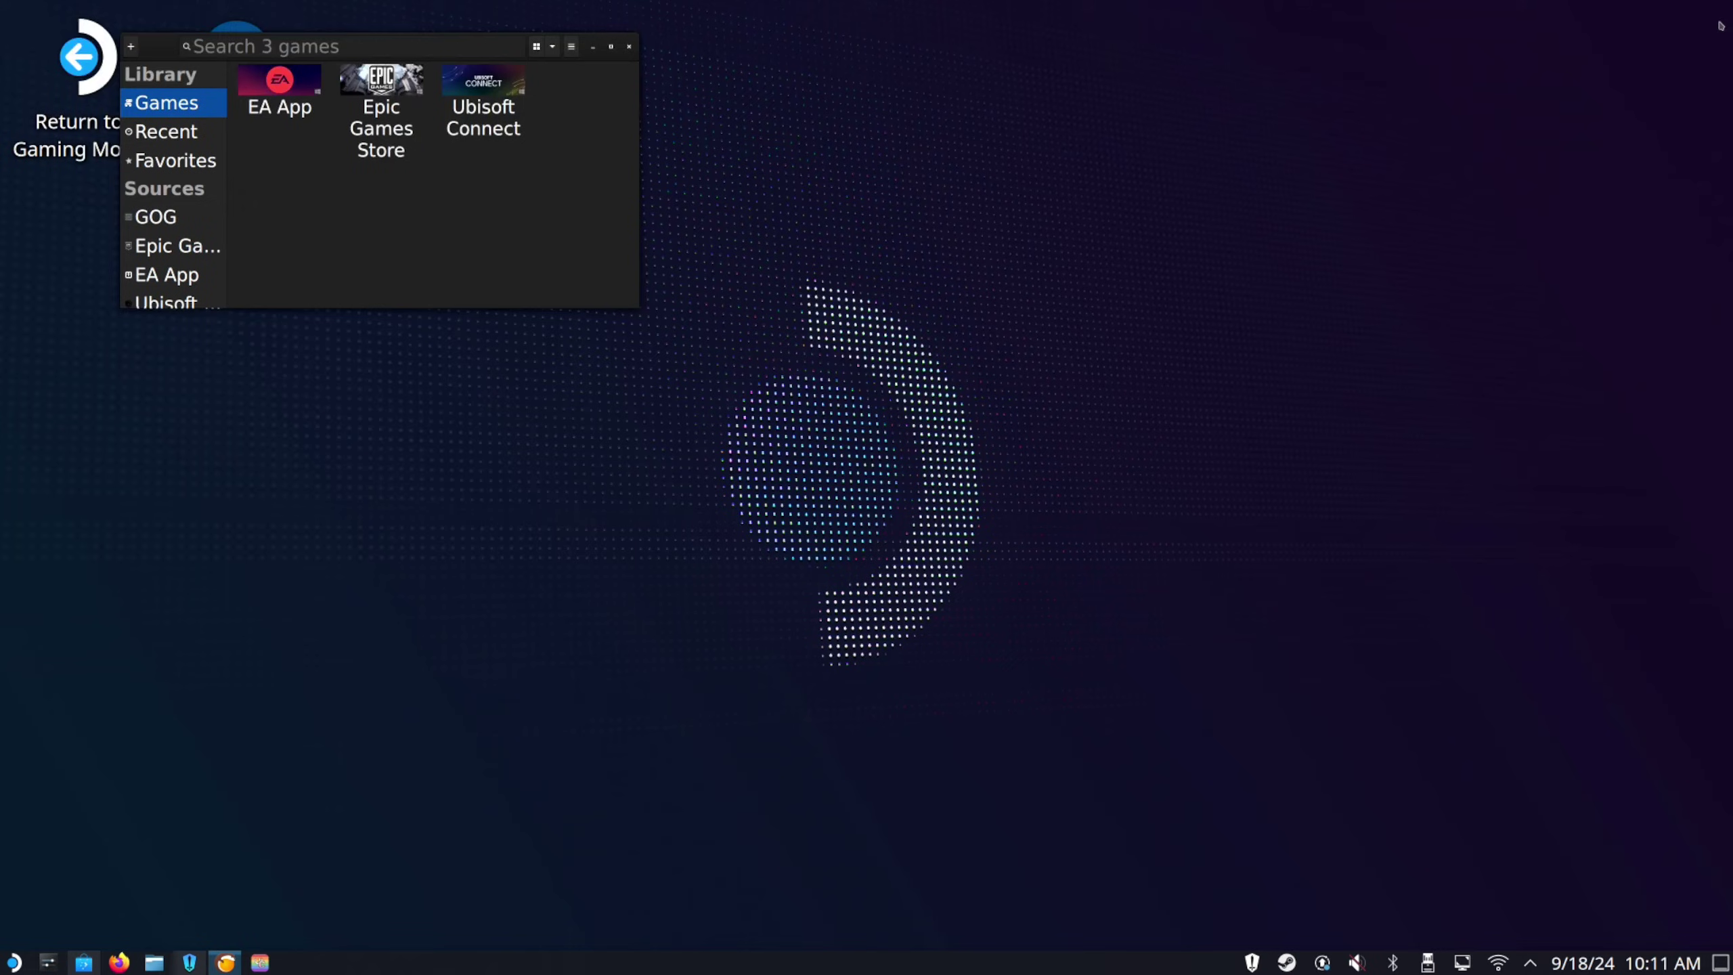
pyautogui.click(442, 43)
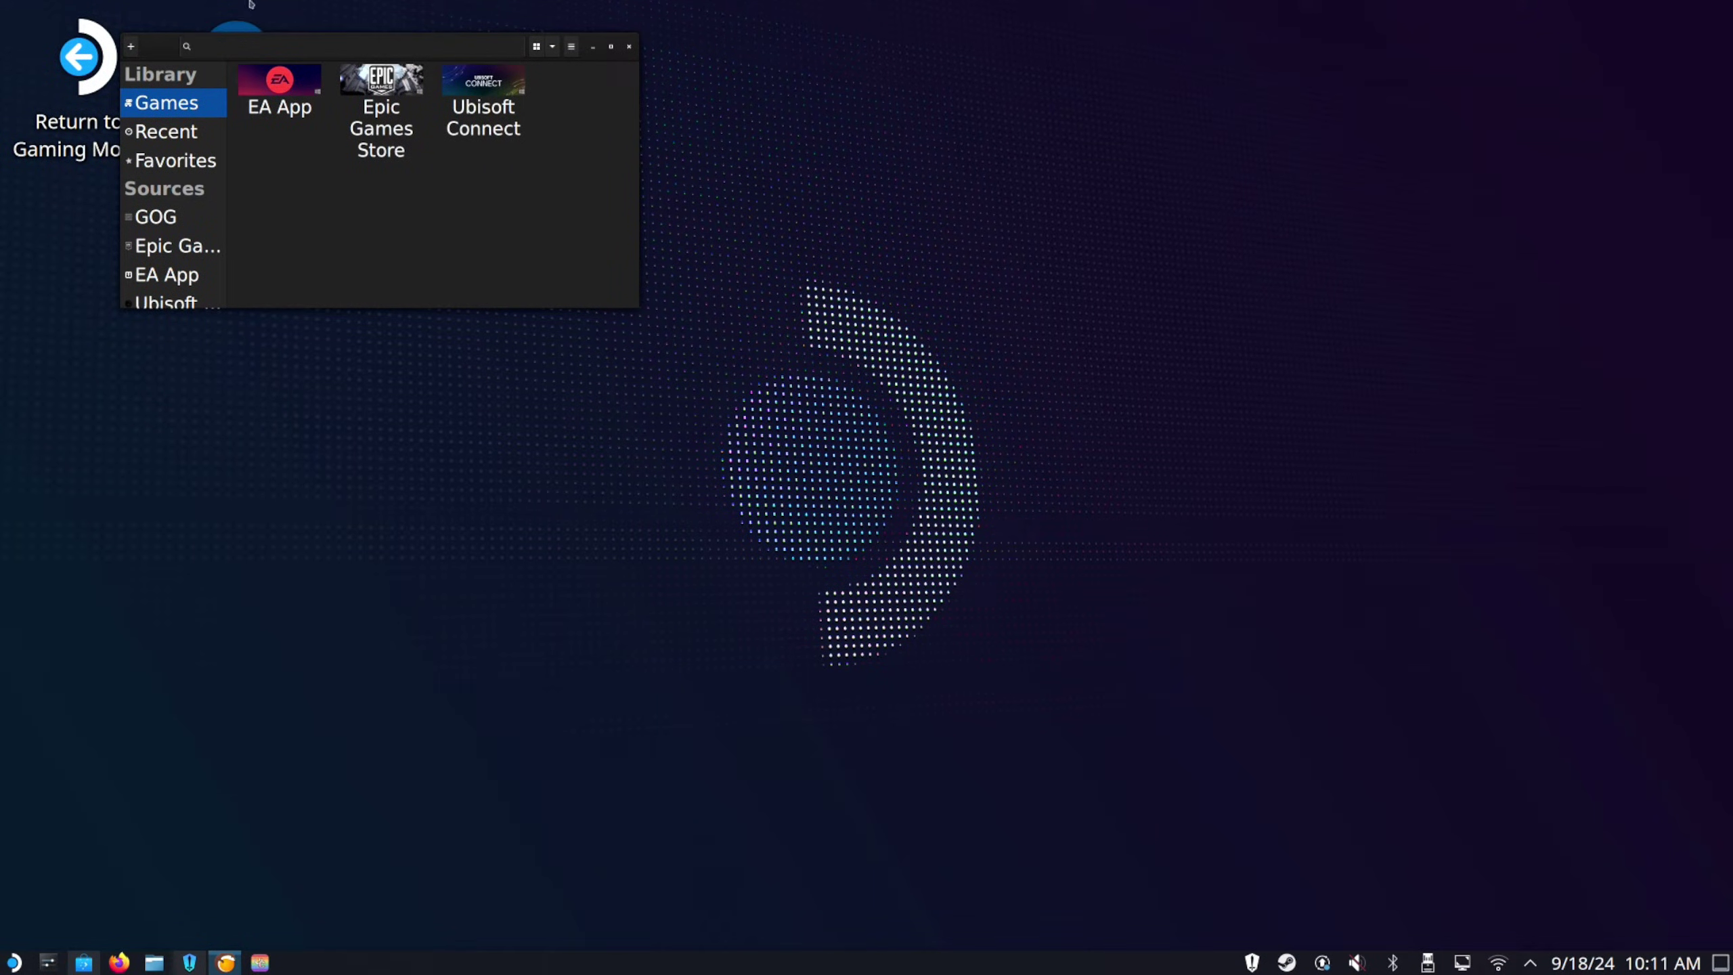
pyautogui.click(210, 20)
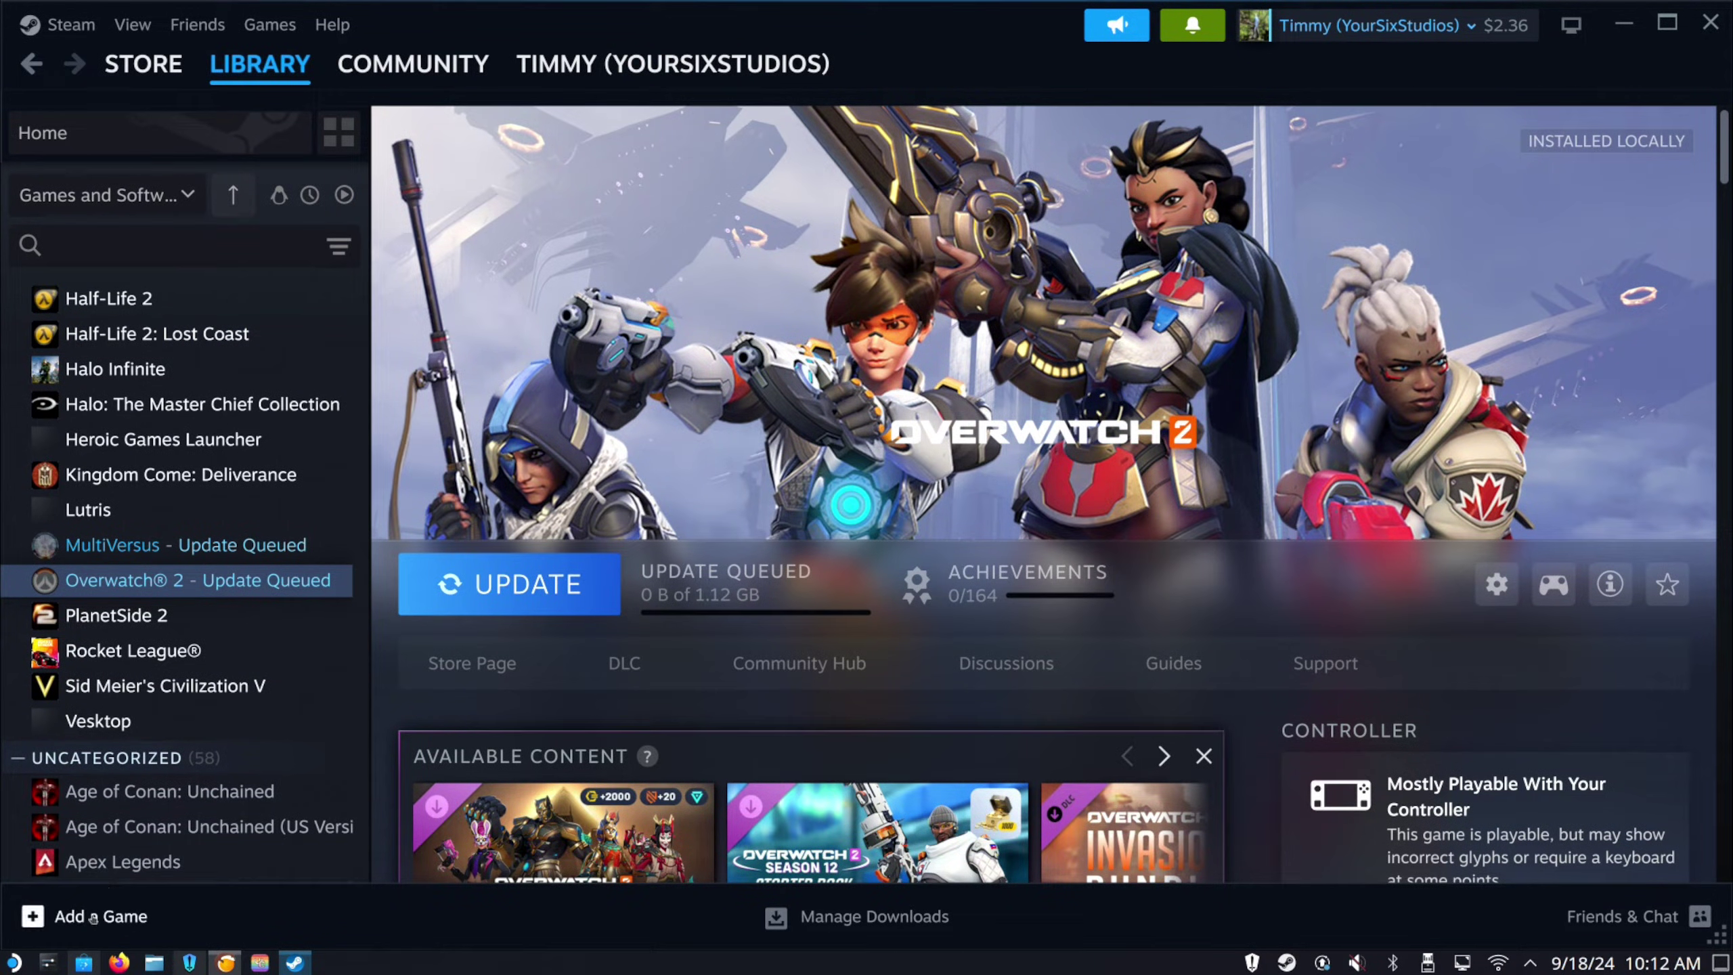
# Step: Add Discover to the Steam library through Add a Non-Steam Game with Add Selected Programs
pyautogui.click(93, 918)
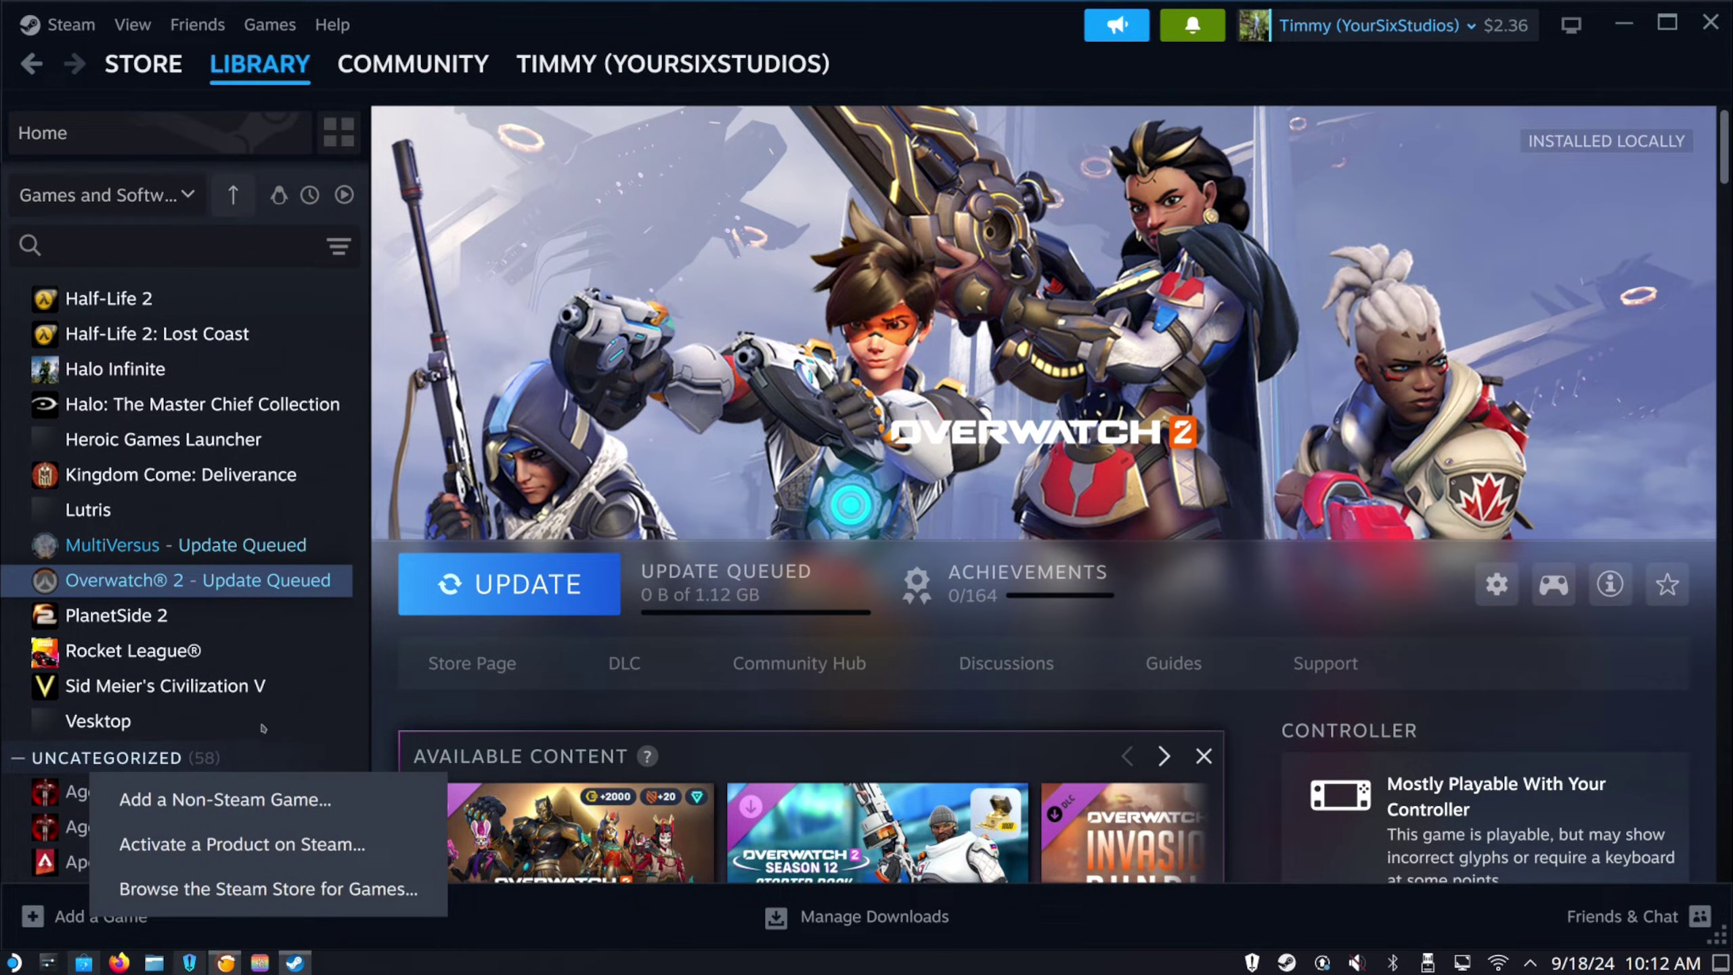
pyautogui.click(208, 805)
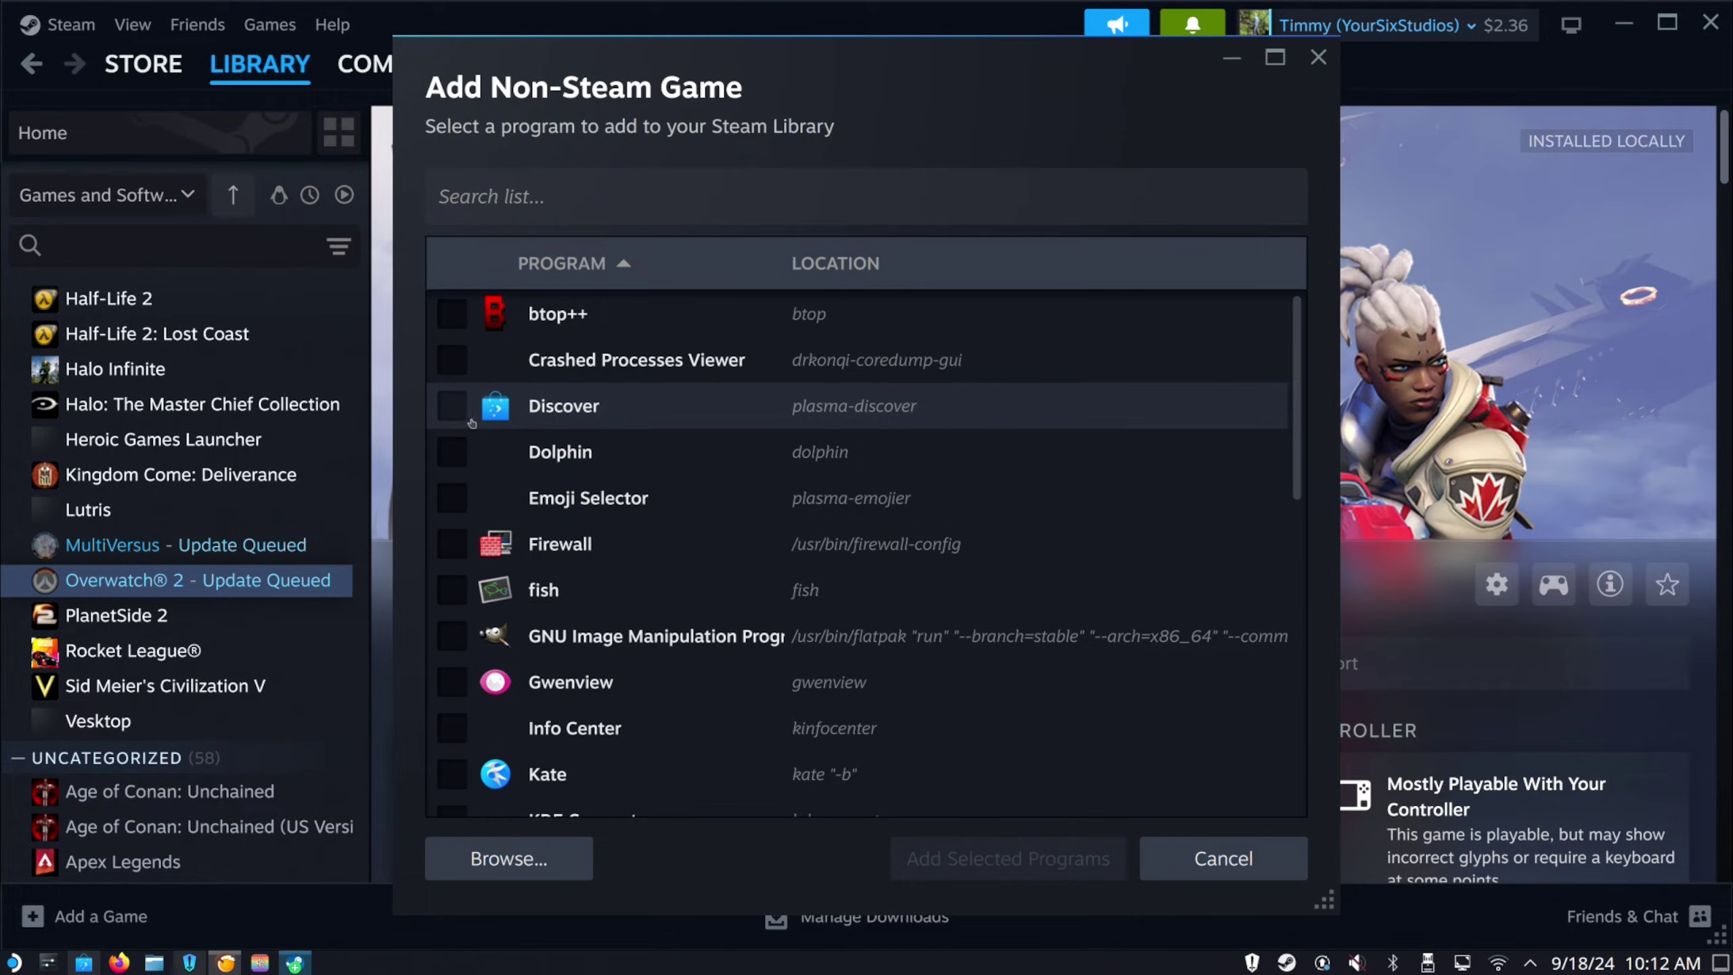
pyautogui.click(464, 418)
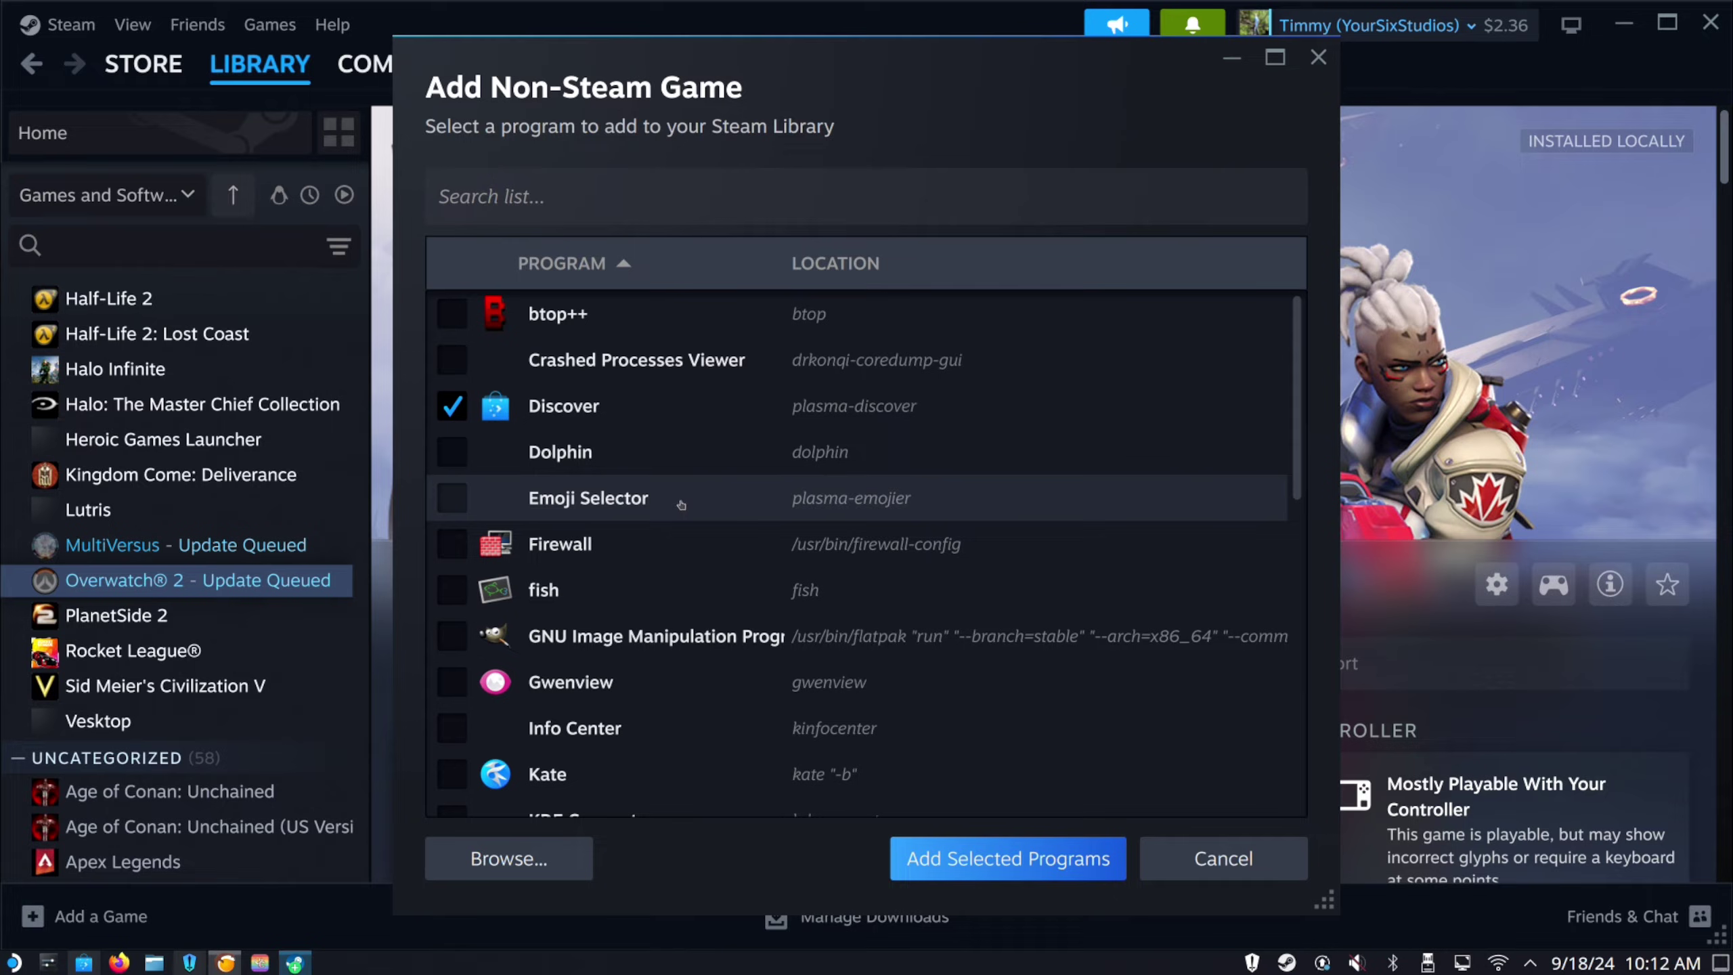
pyautogui.click(1008, 858)
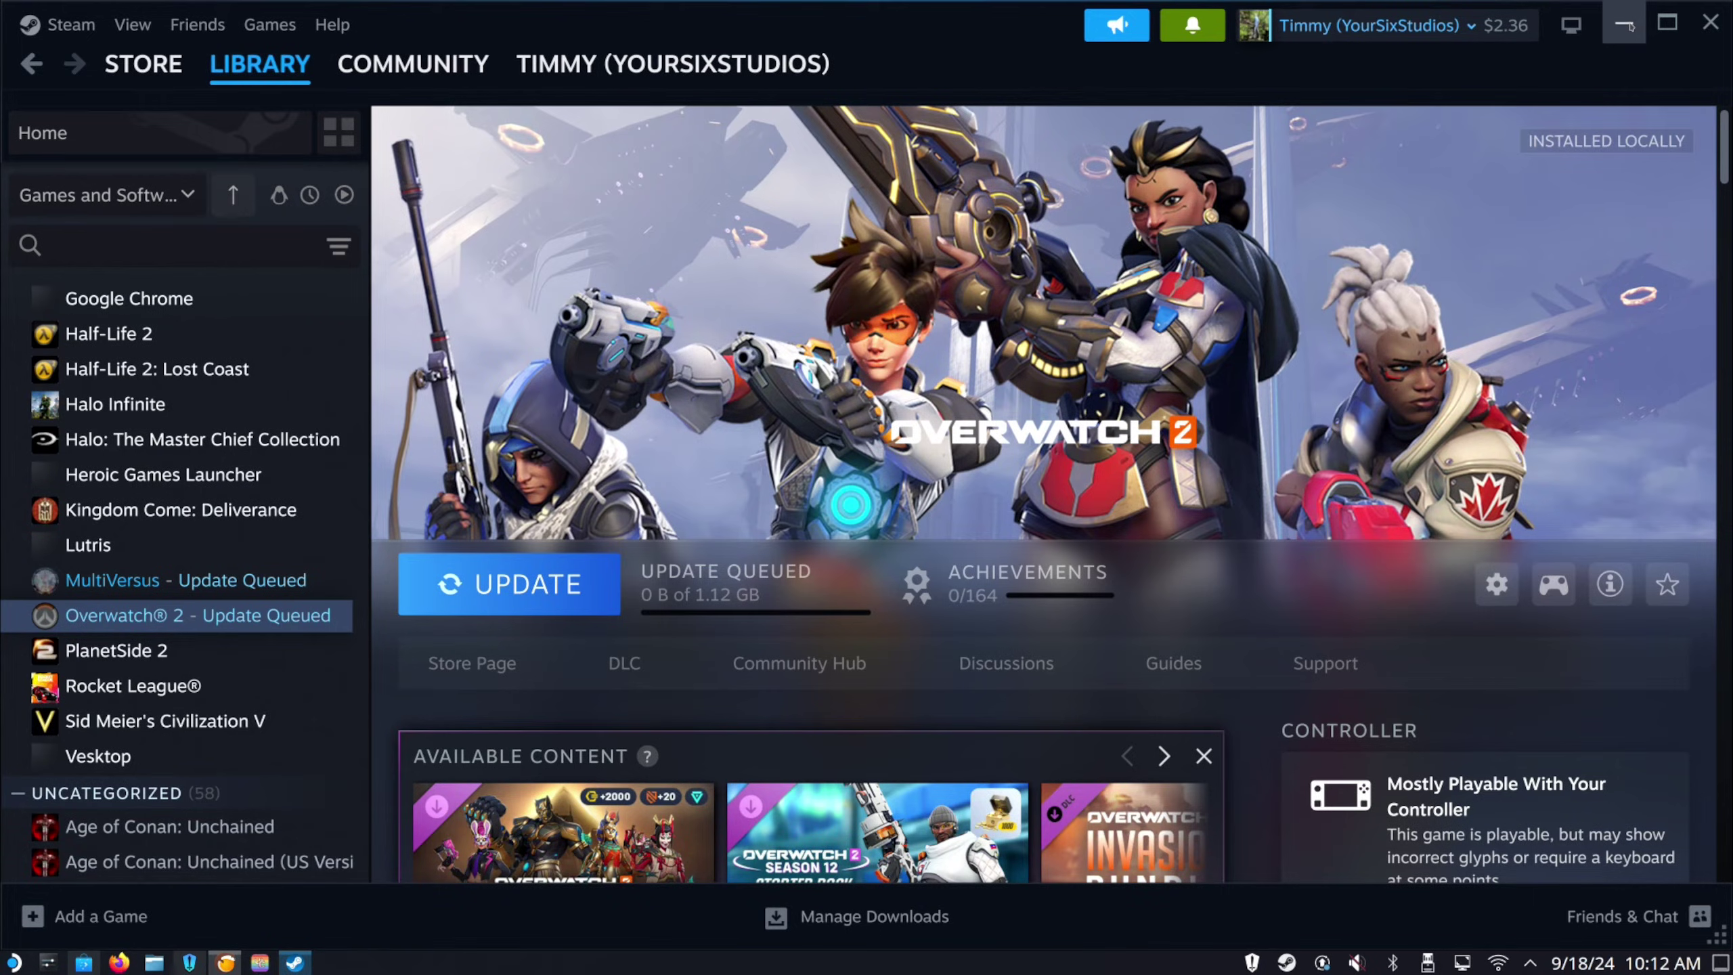
# Step: Minimize Steam, search System Settings for 'heroic' without results, and return to Discover
pyautogui.click(1630, 25)
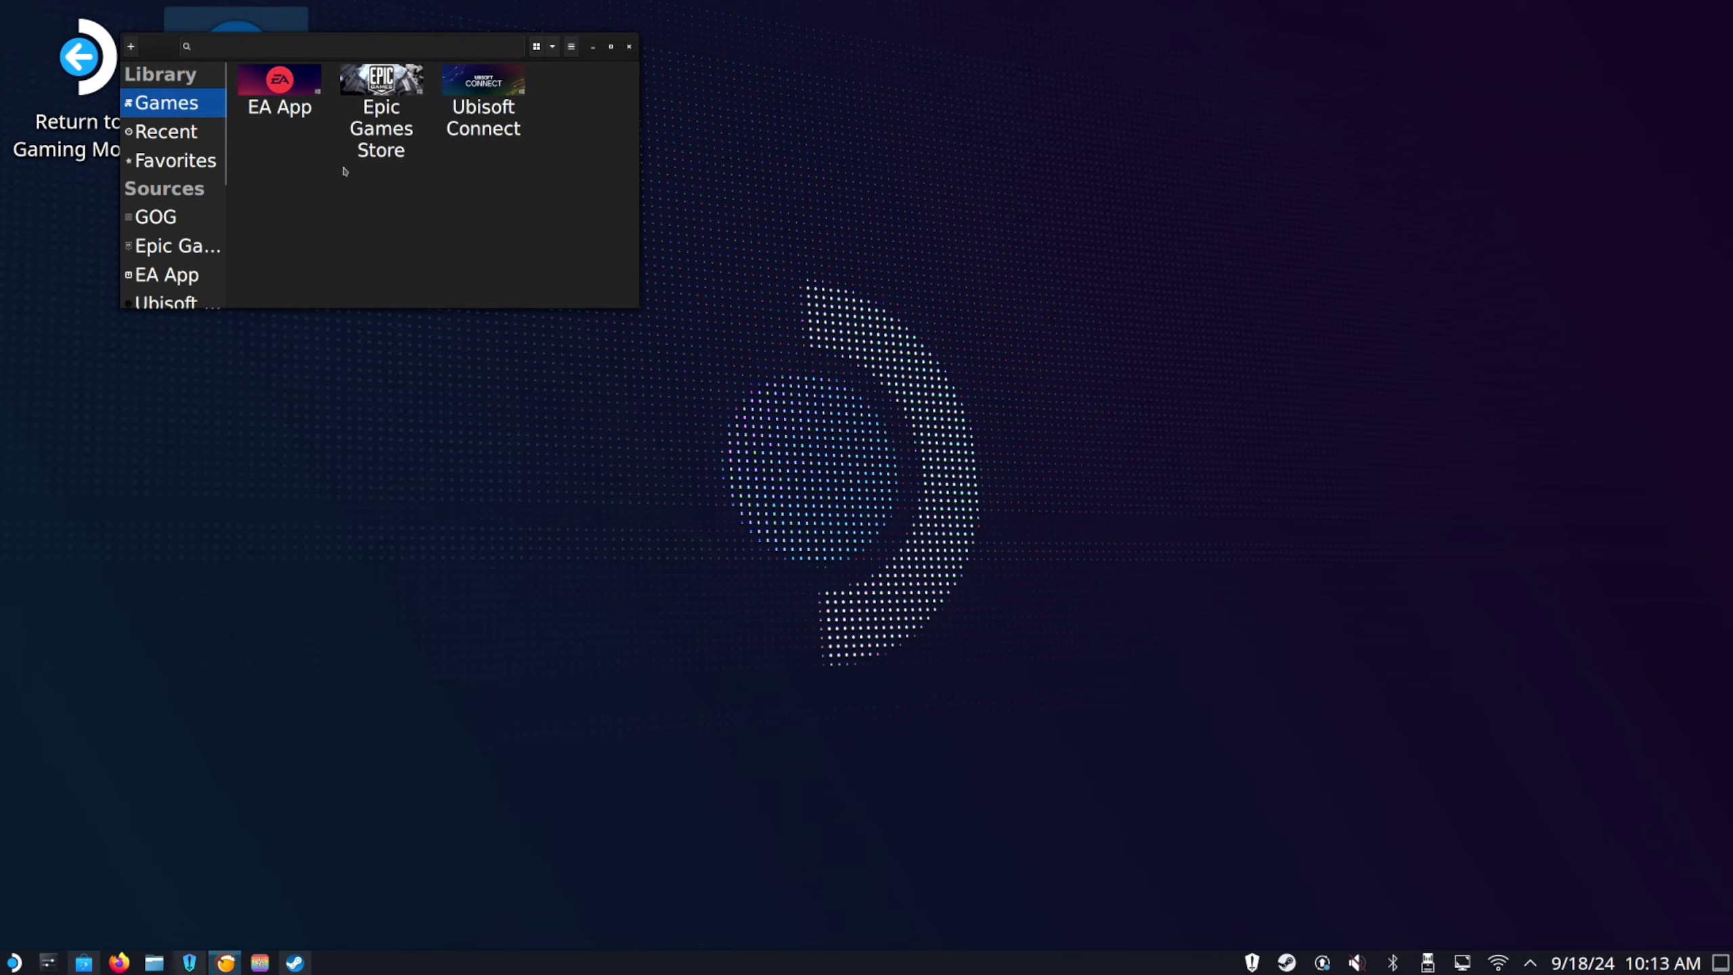
pyautogui.click(48, 963)
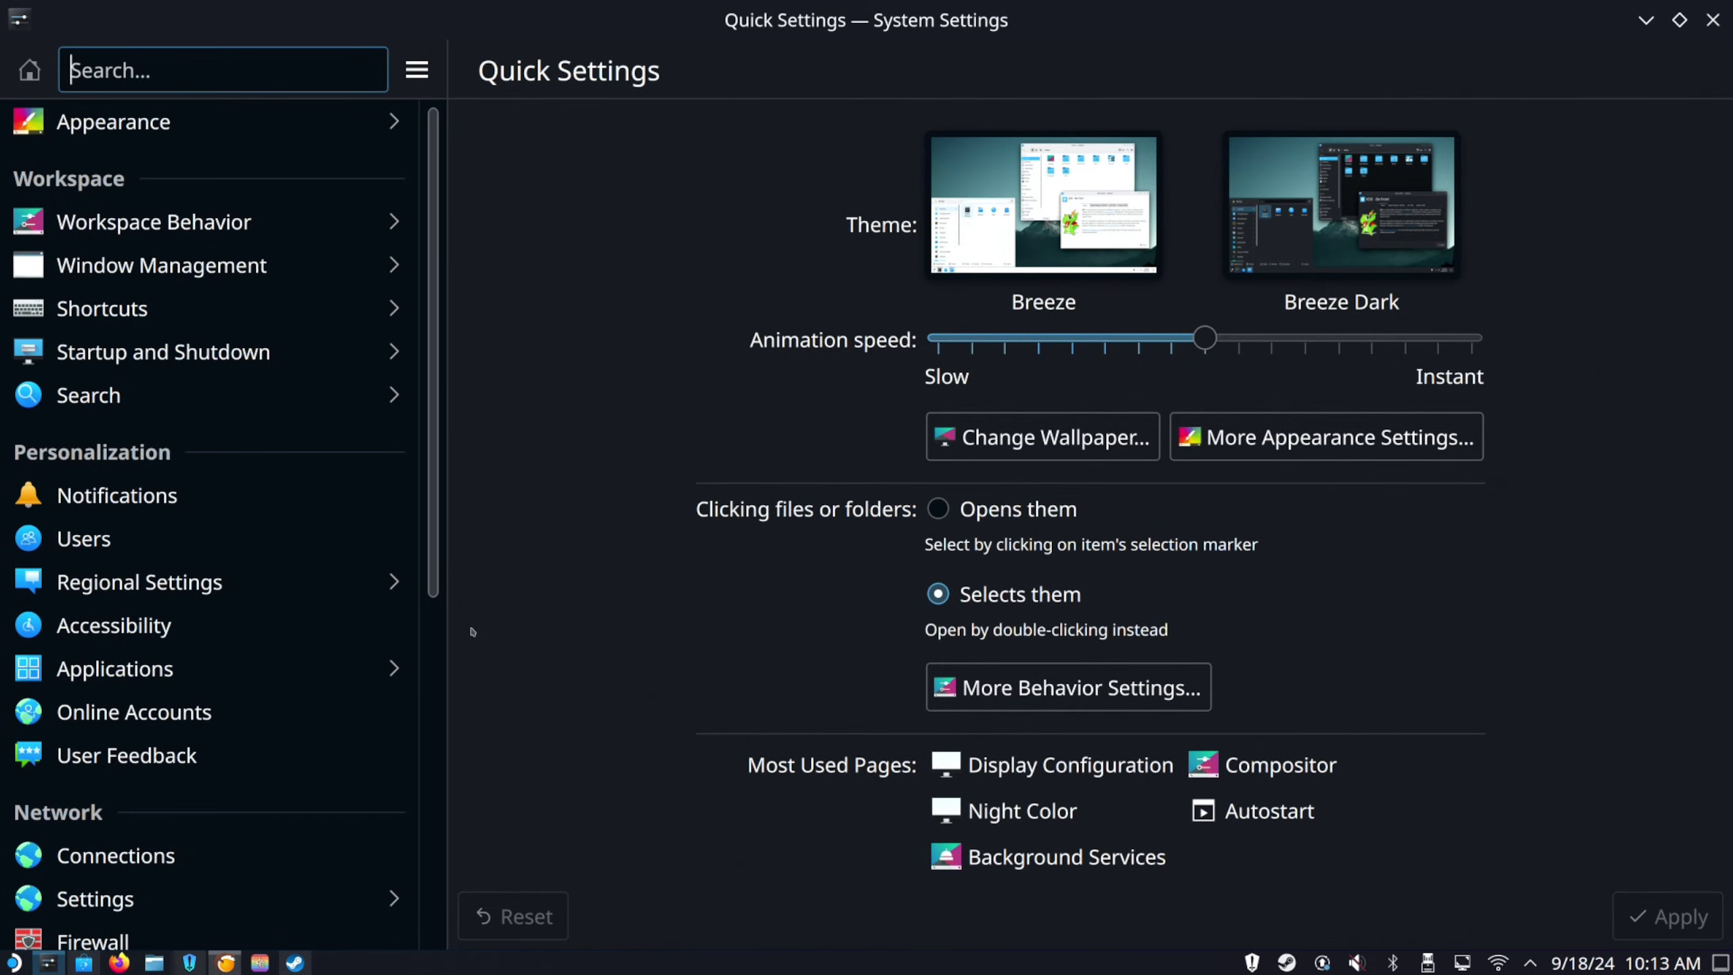
pyautogui.write('heroic')
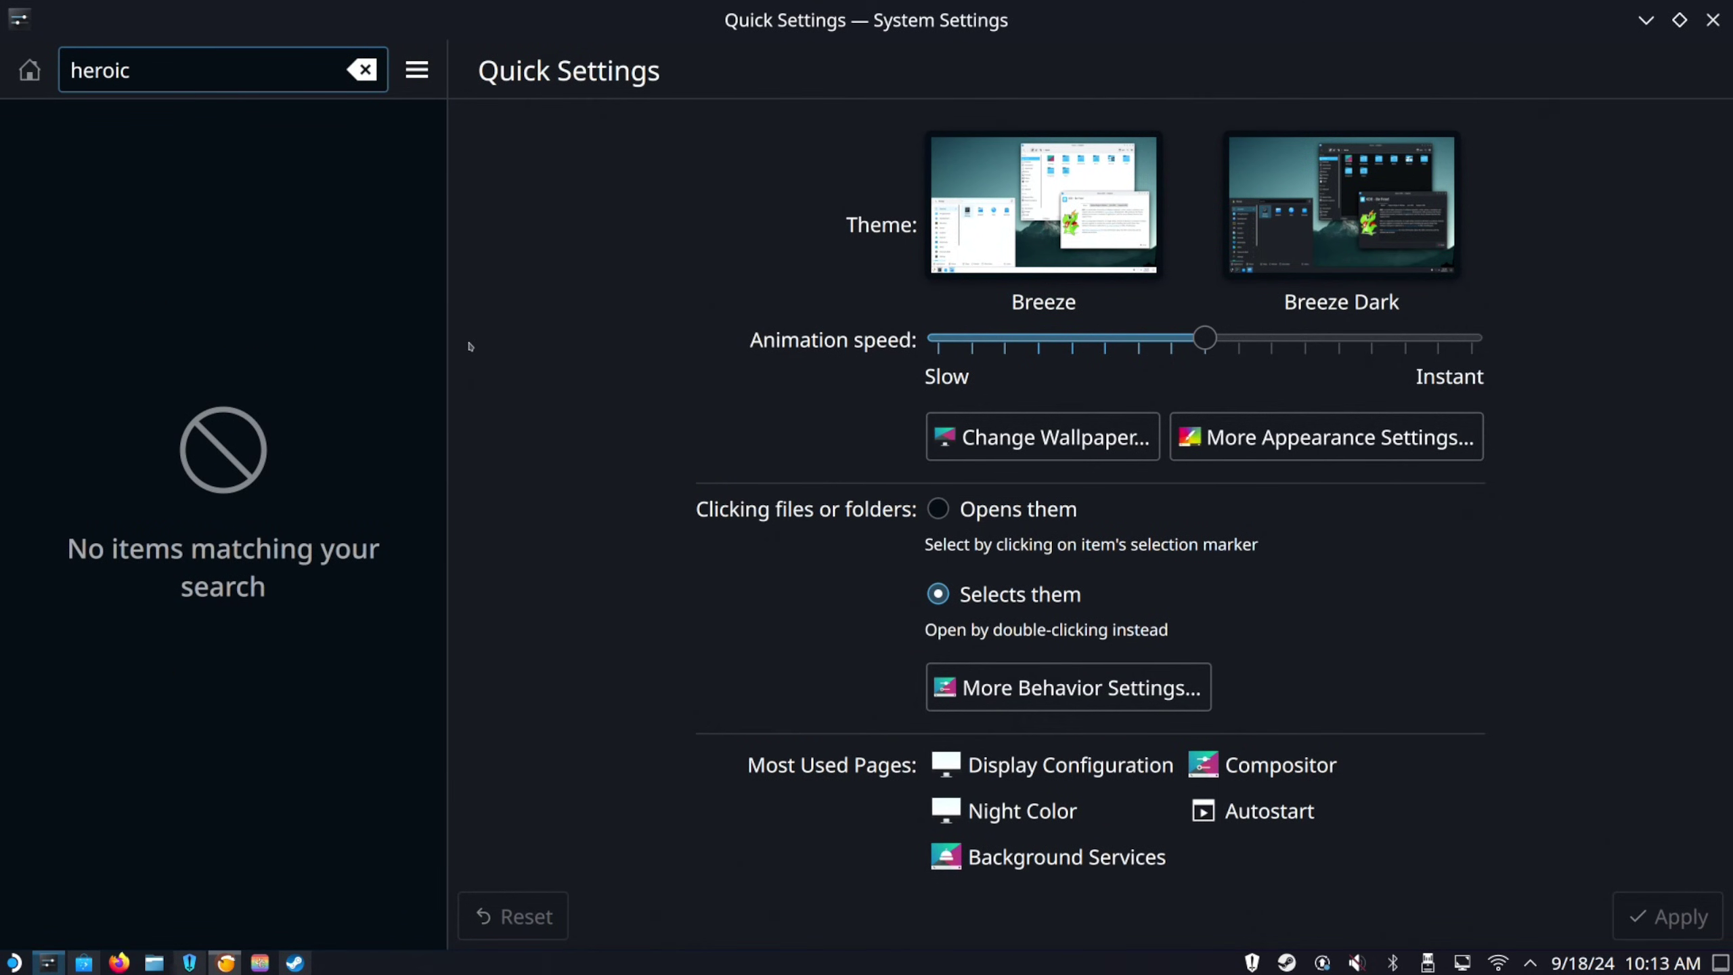
pyautogui.press('BackSpace')
pyautogui.write('j')
pyautogui.click(84, 963)
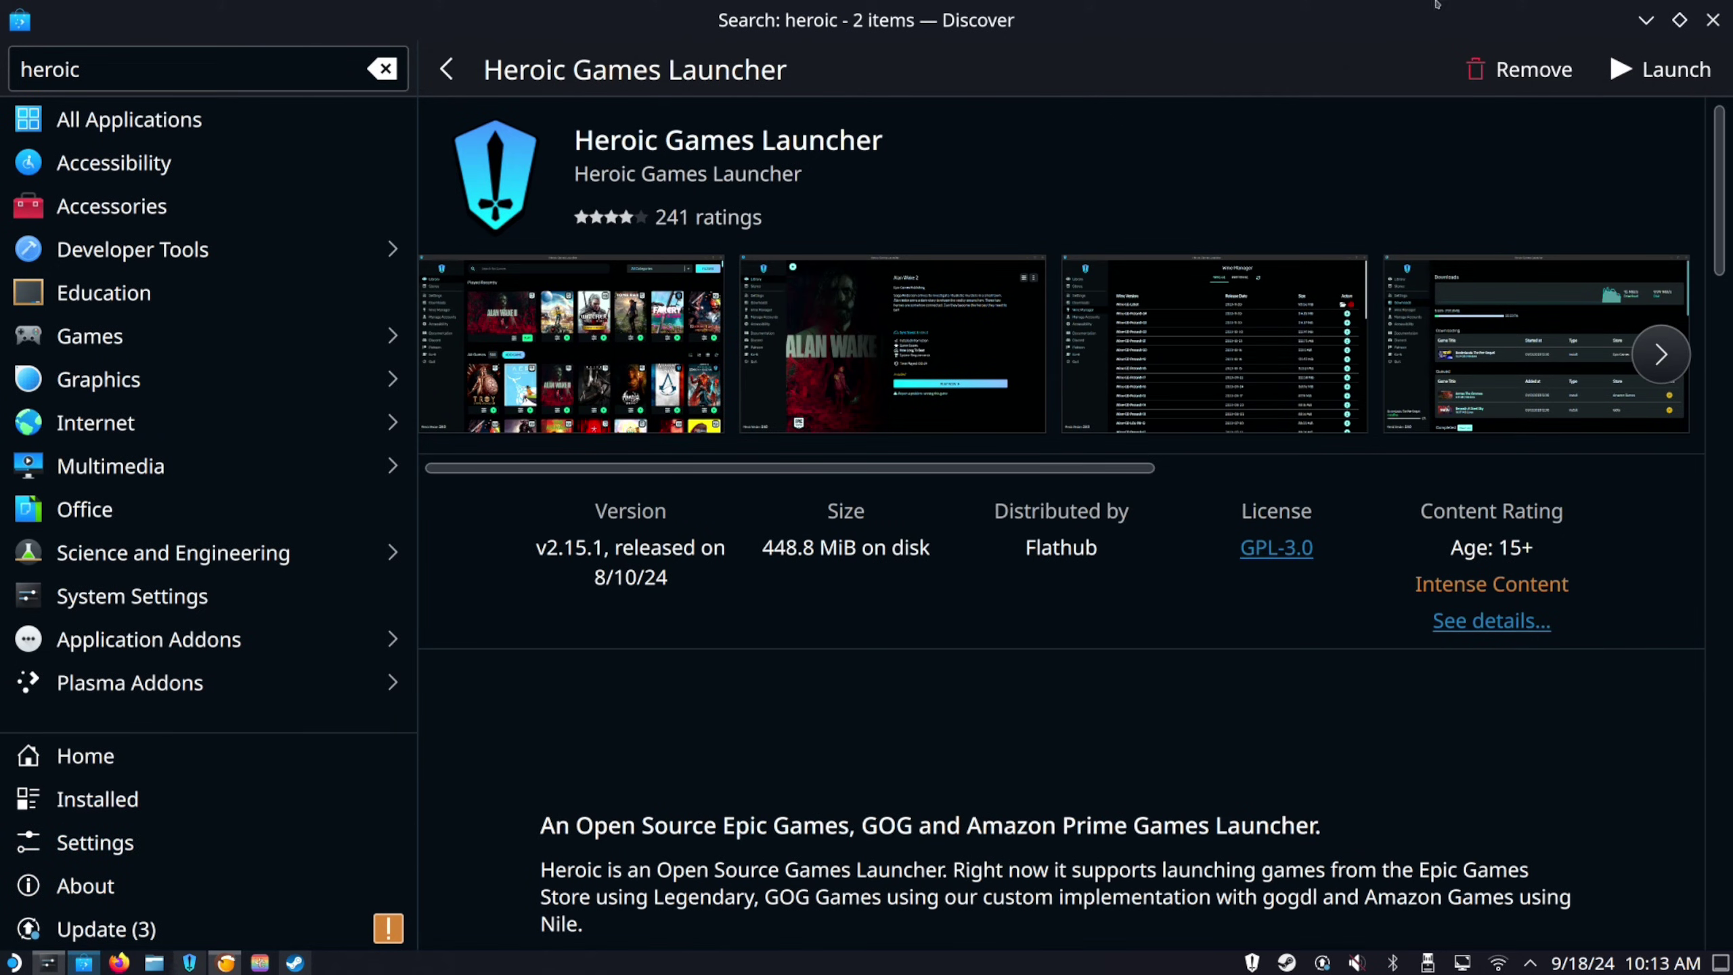
# Step: Launch Heroic from Discover, then minimize Heroic and Discover and close System Settings
pyautogui.click(1650, 84)
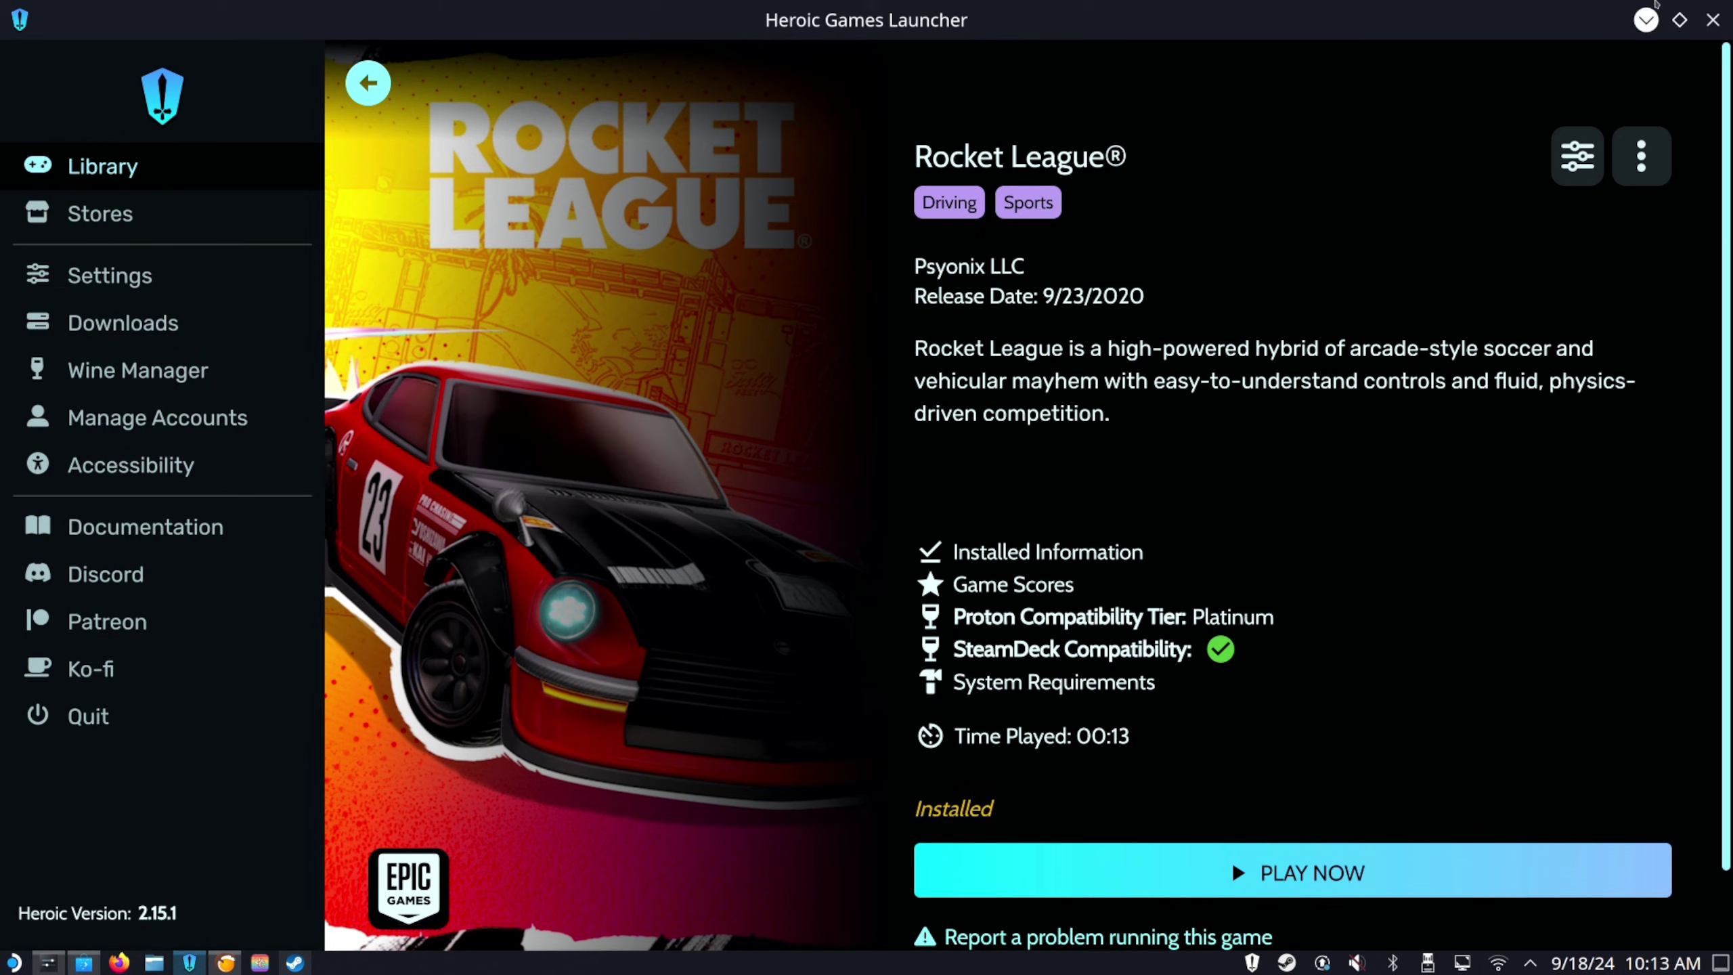
pyautogui.click(1650, 6)
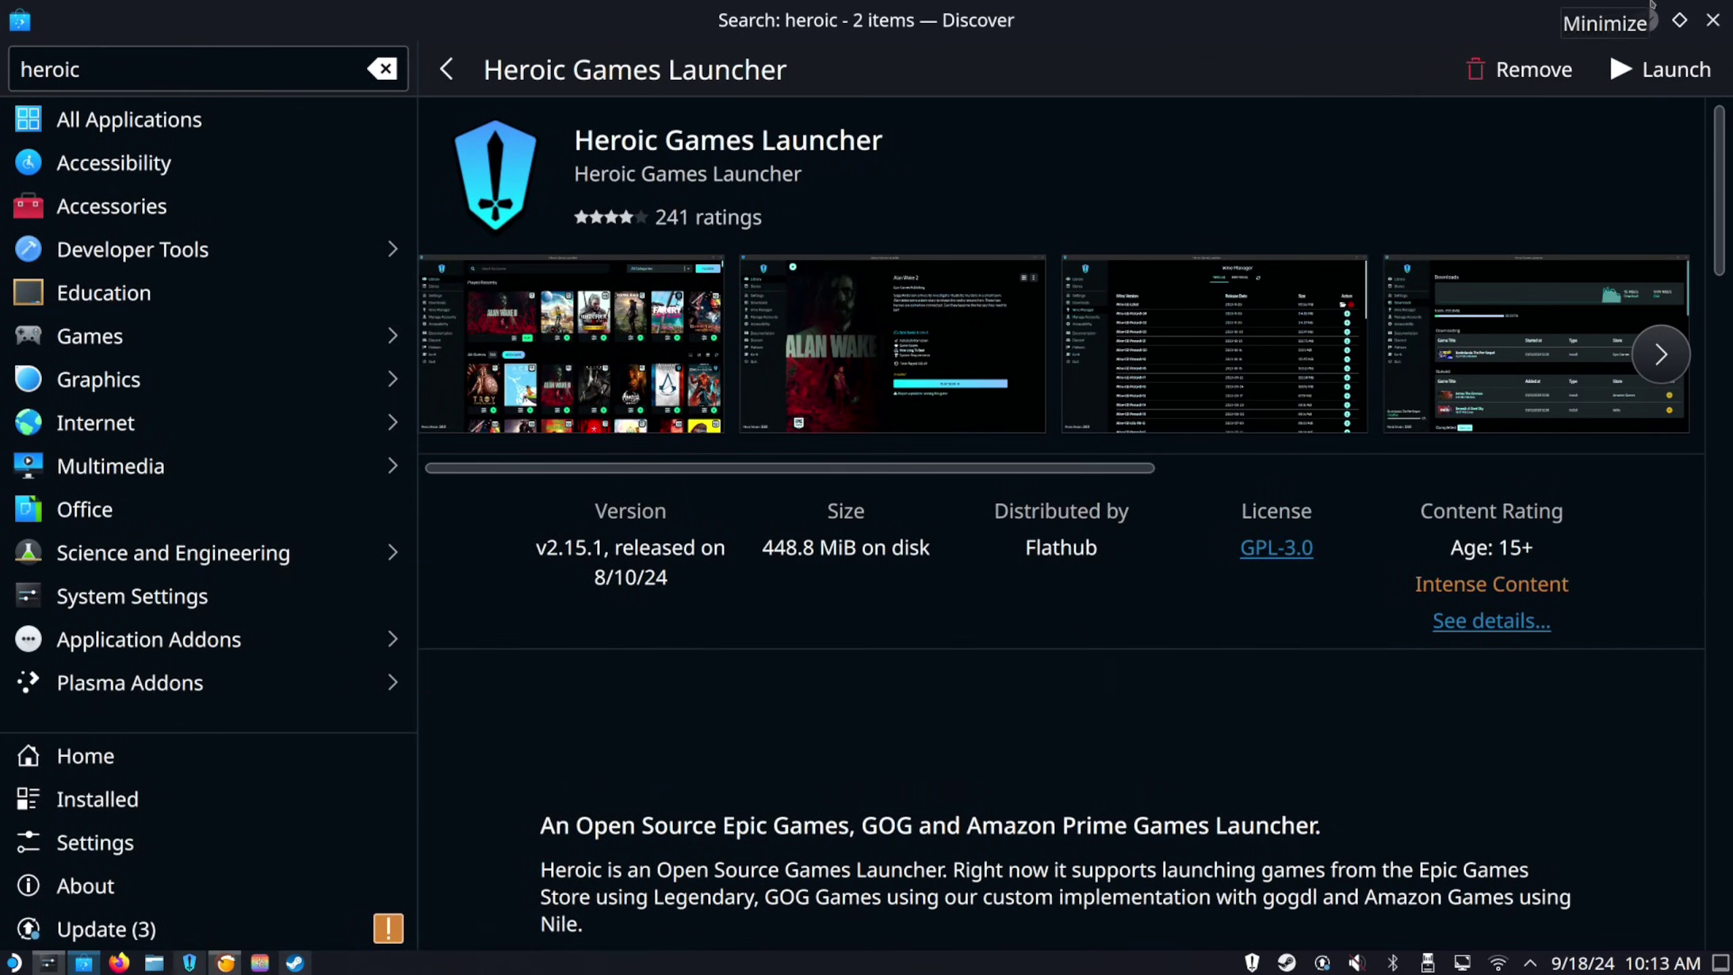
pyautogui.click(1649, 6)
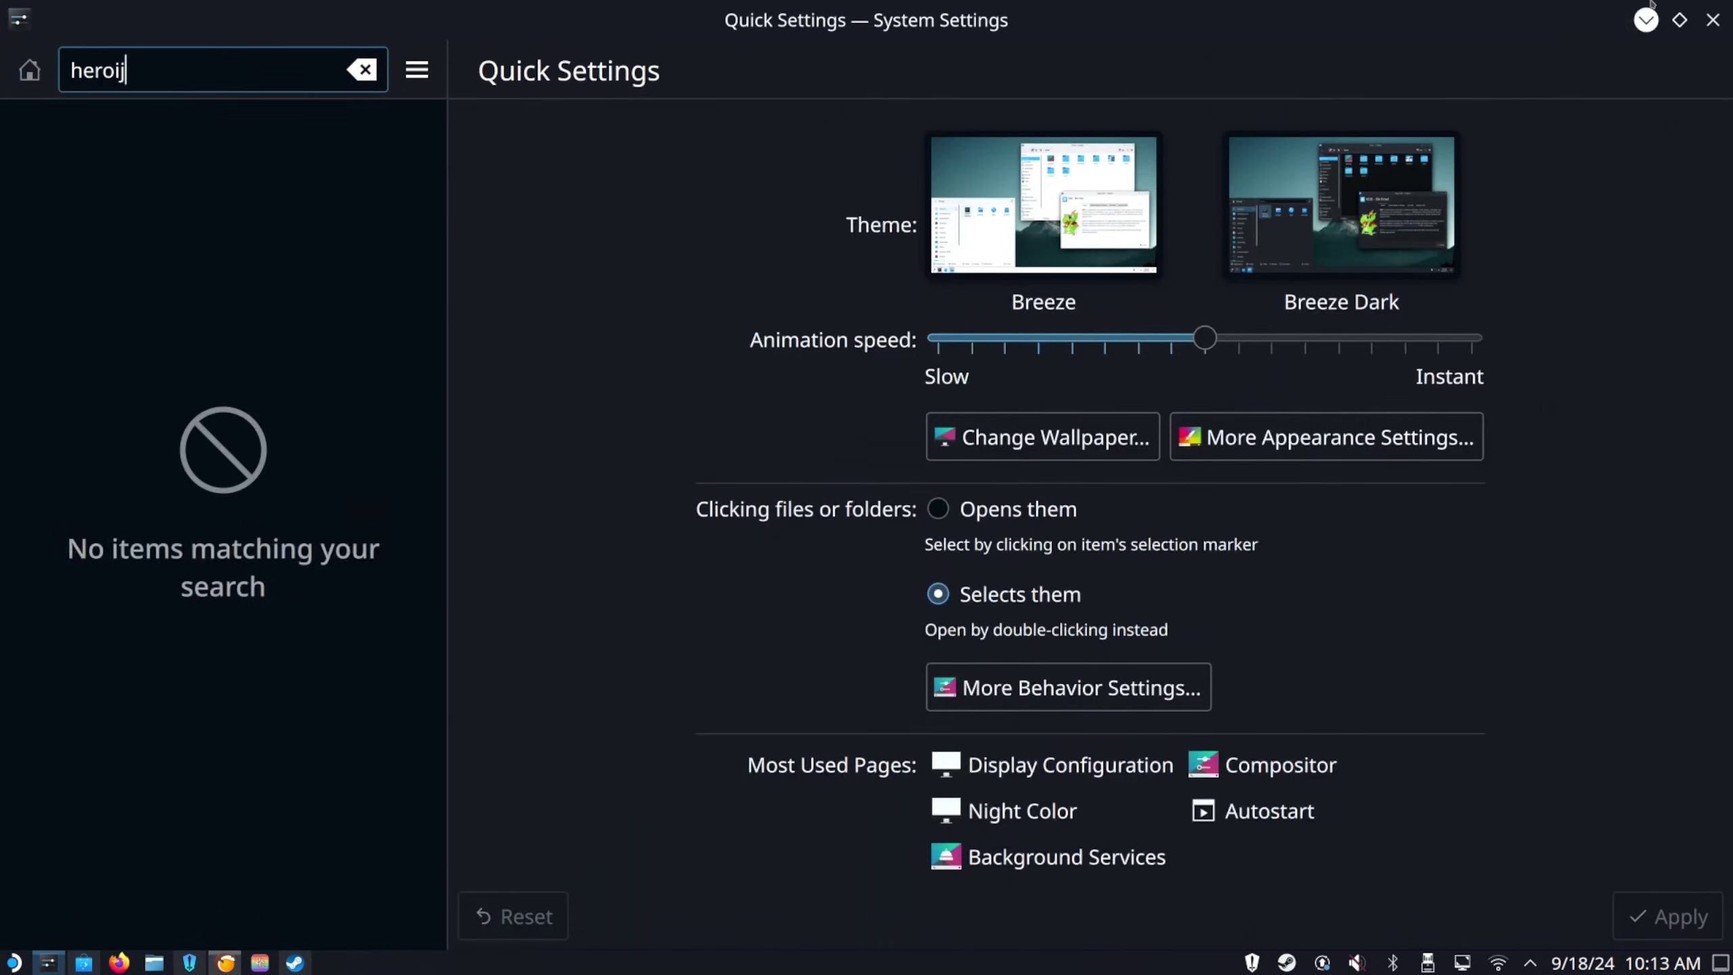
pyautogui.click(1712, 8)
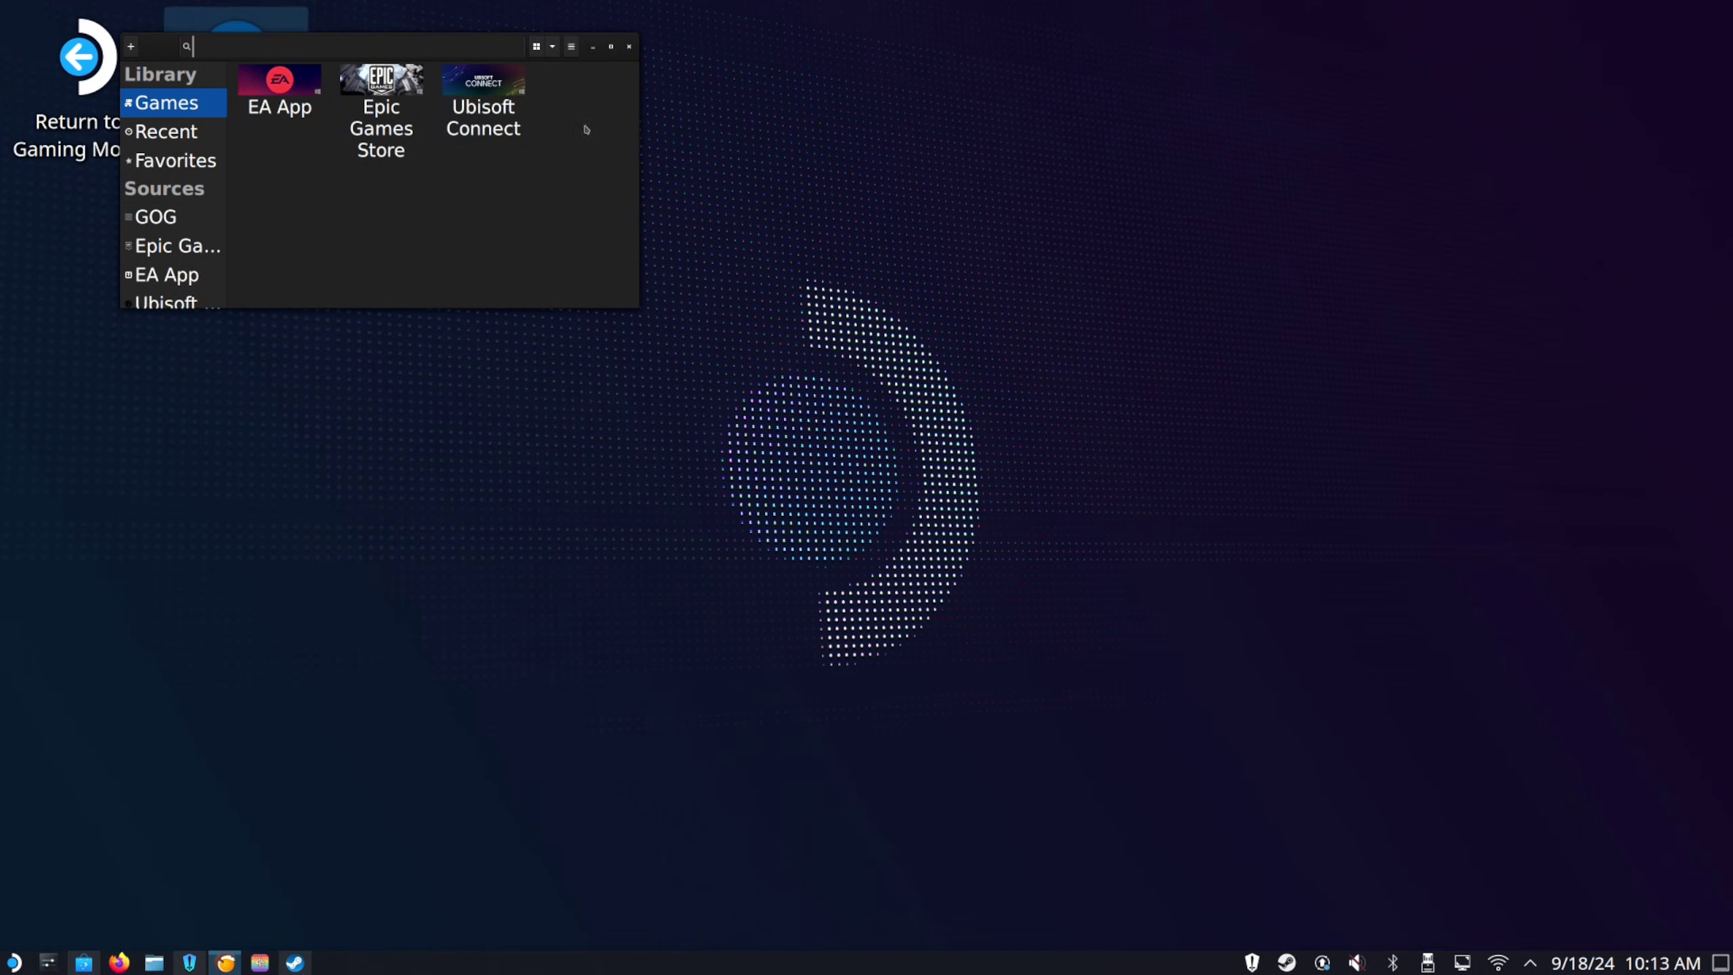